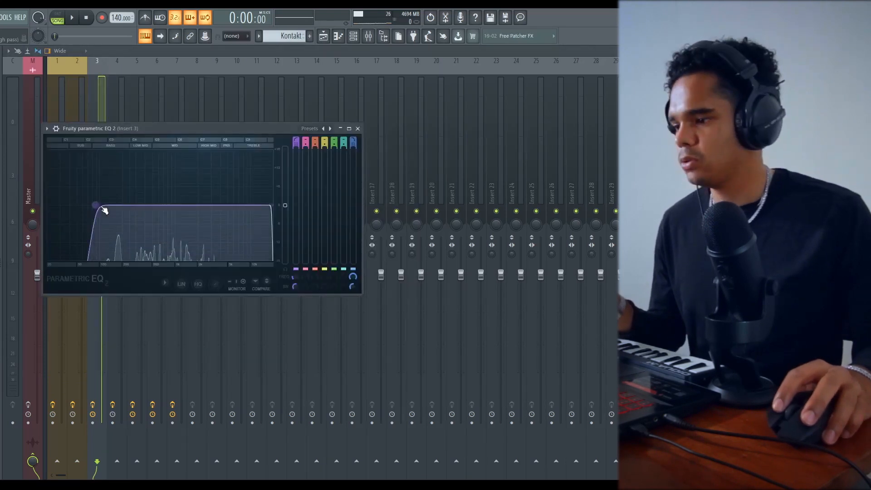
Open the Kontakt clip on Track 8 of the arrangement in the piano roll and play through its pattern.
left_click(324, 37)
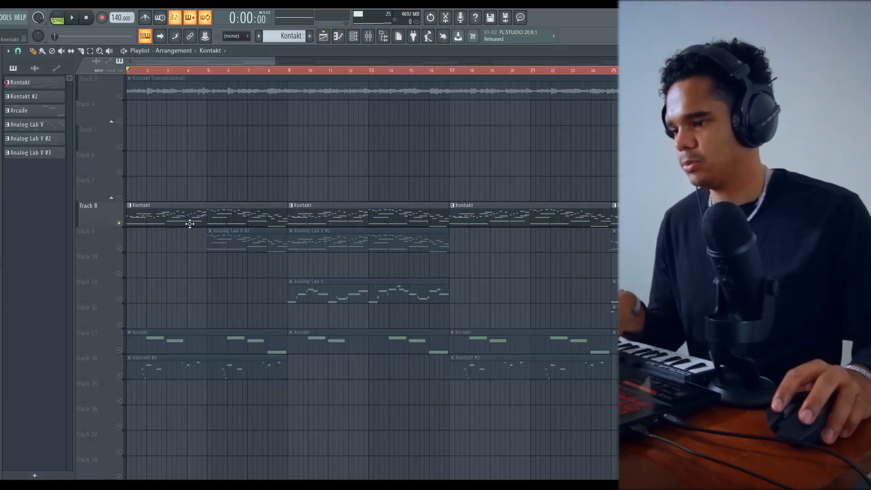
double_click(189, 224)
scroll(334, 63, "down", 1)
key("space")
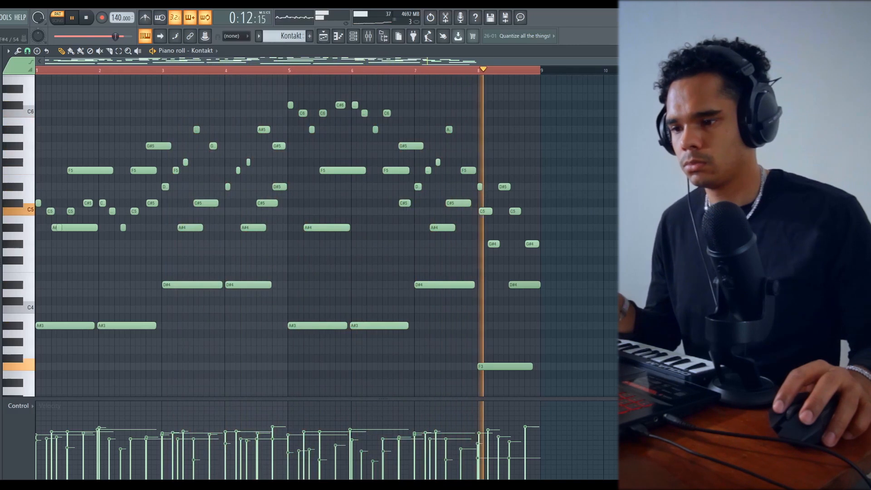
key("space")
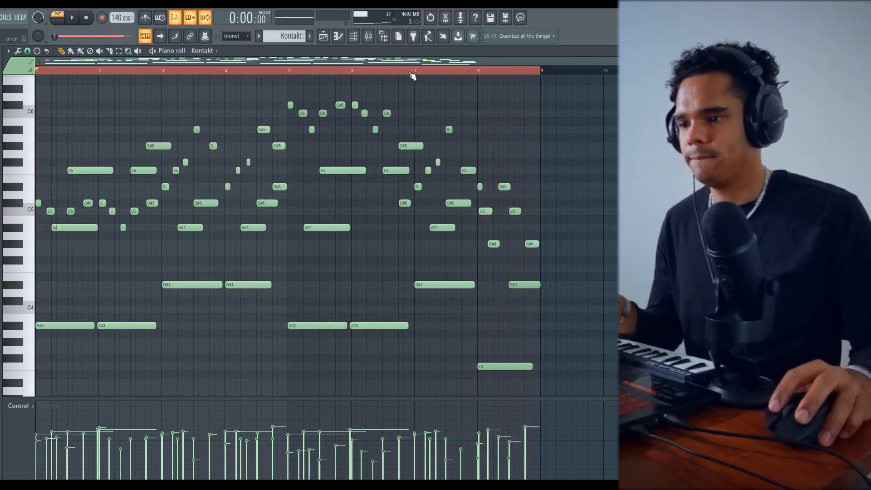
Open the notes of the Analog Lab V #2 clip and inspect its instrument with the Beauty Harp preset.
key("F6")
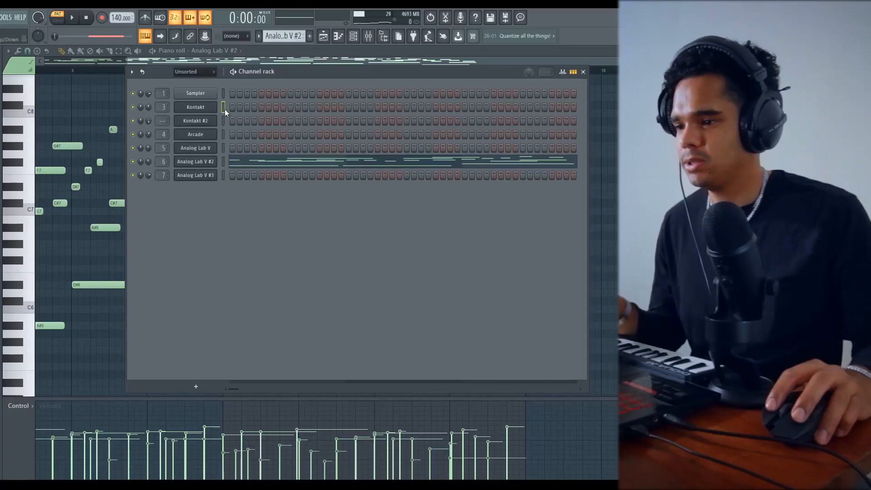
left_click(323, 36)
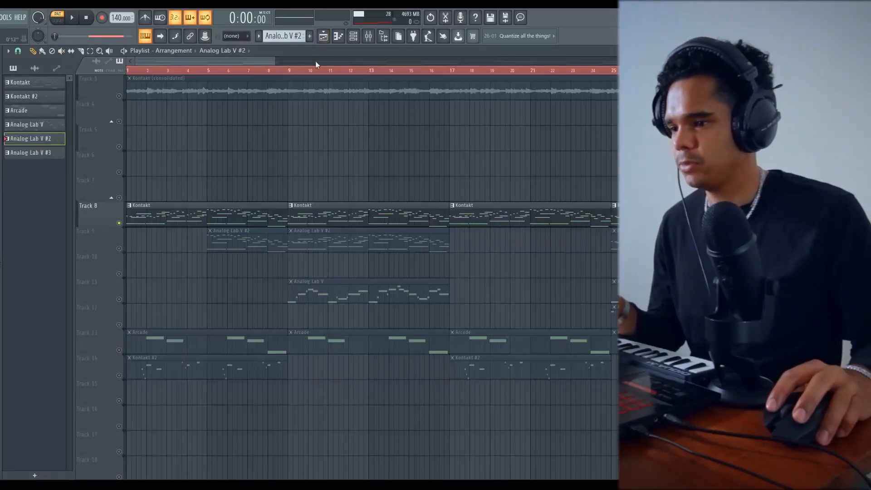
double_click(364, 245)
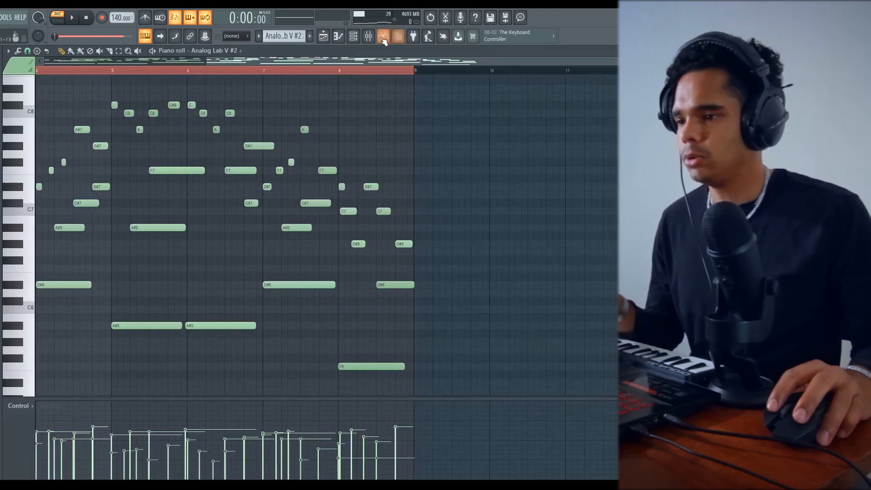
left_click(354, 36)
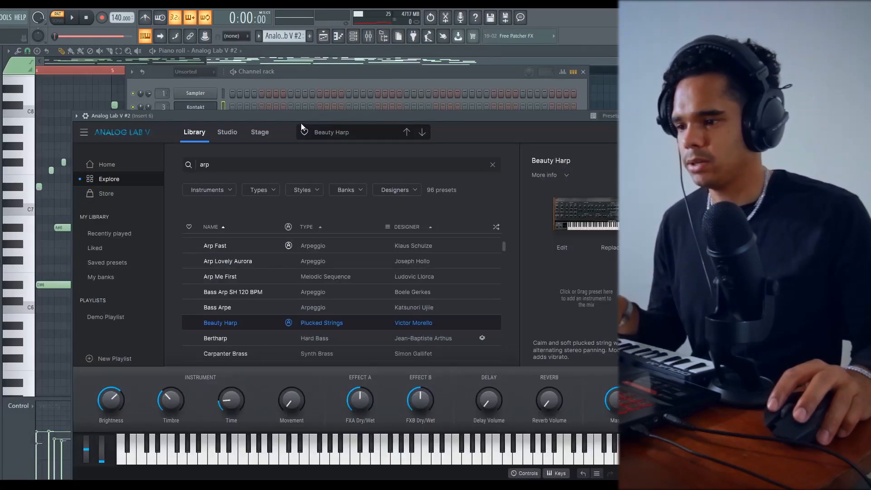
left_click_drag(301, 123, 295, 102)
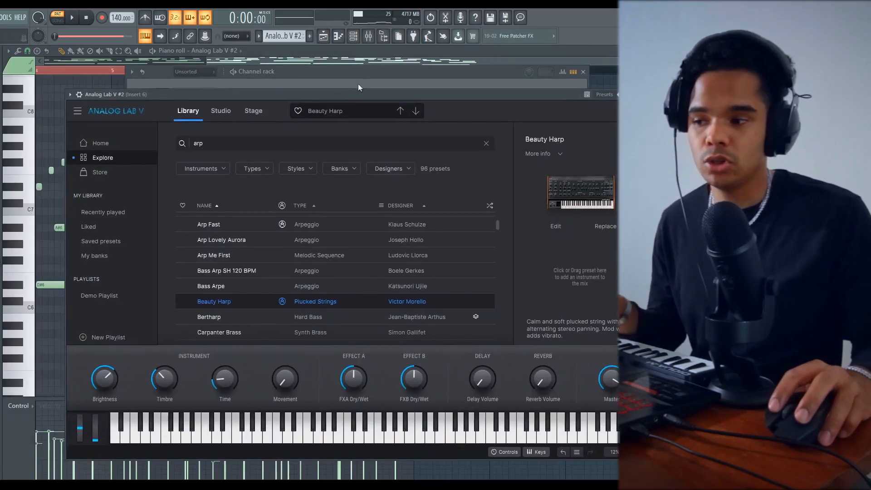
Select the Analog Lab V #2 channel and play its pattern in the piano roll.
left_click(350, 73)
left_click(224, 162)
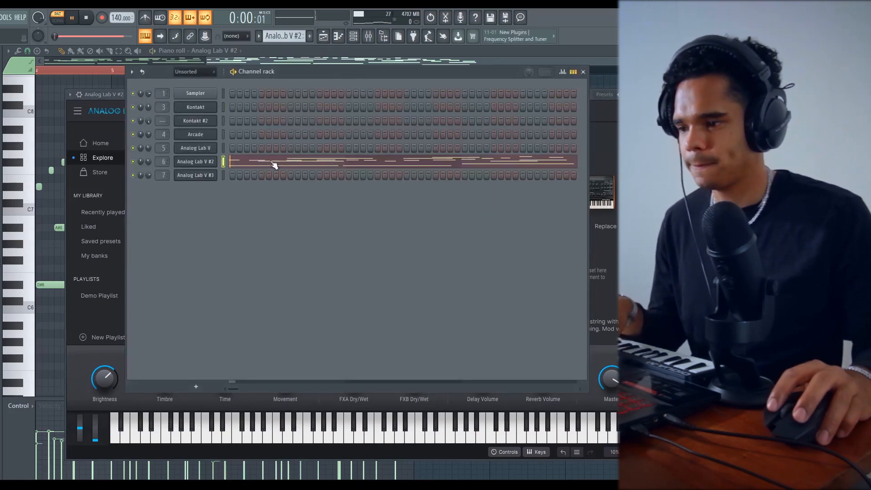
left_click(253, 162)
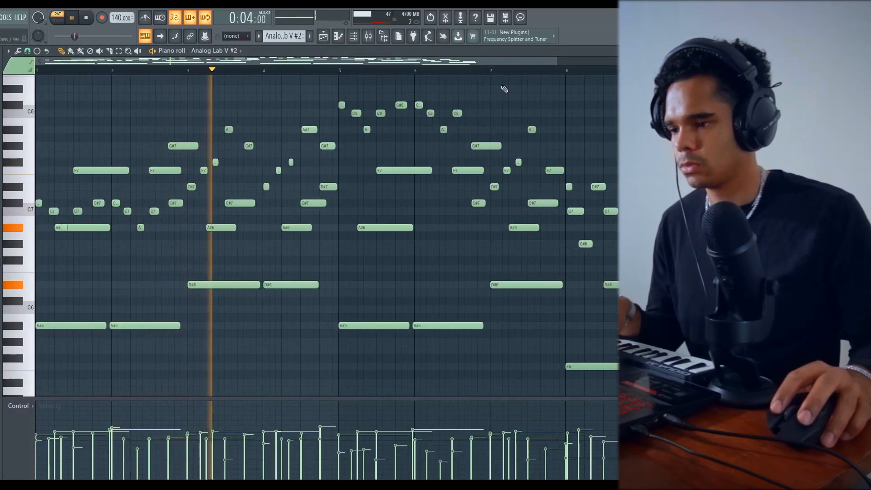
key("space")
Inspect the Arcade instrument with the No Troubles preset and play its pattern in the piano roll.
left_click(353, 36)
left_click(369, 36)
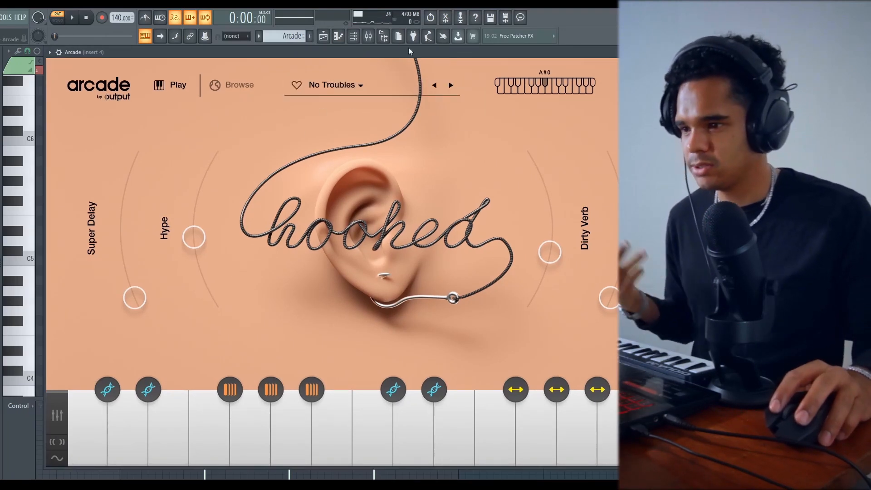
left_click(354, 36)
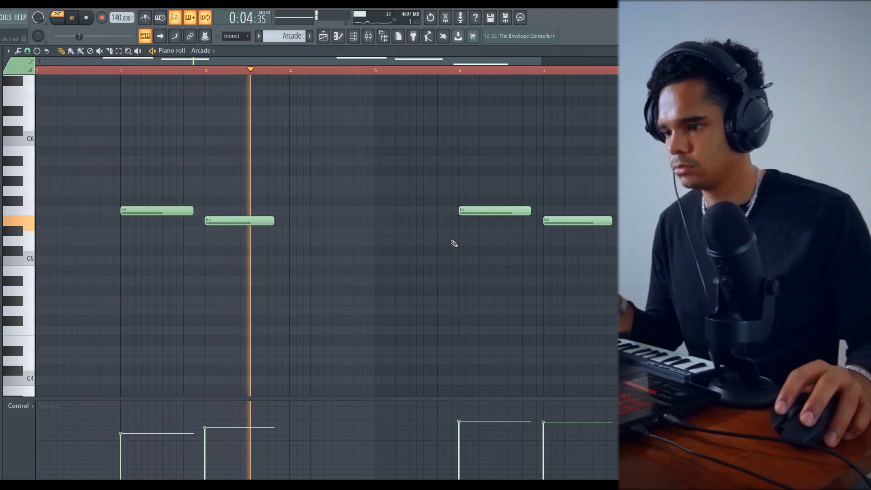
key("space")
Inspect the Fruity Parametric EQ 2 and ValhallaVintageVerb effects on the Arcade mixer track, Insert 4.
left_click(353, 38)
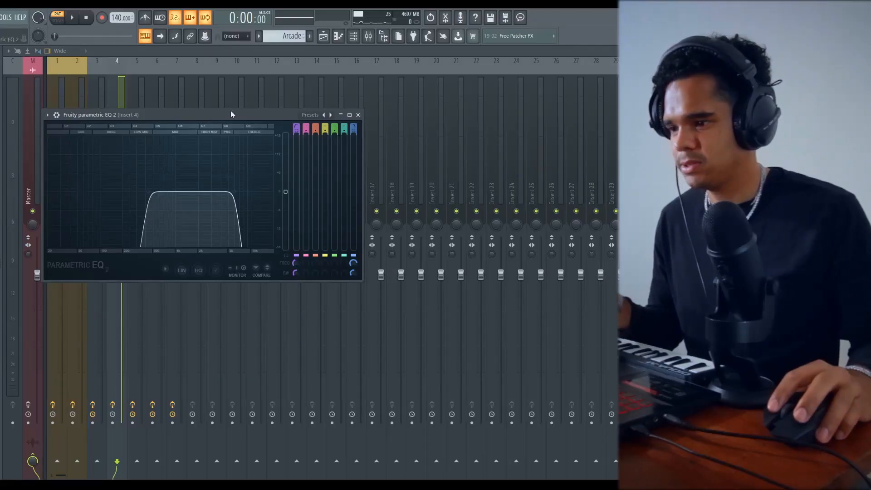
left_click_drag(230, 114, 343, 101)
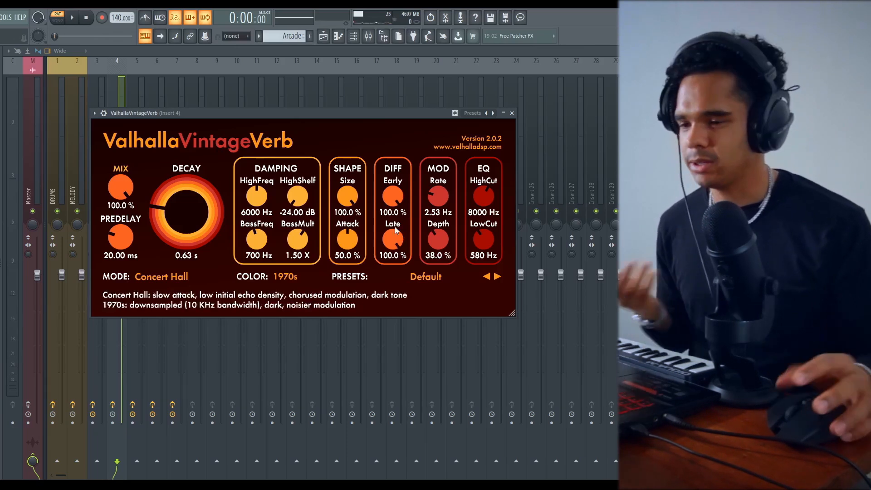
left_click(354, 37)
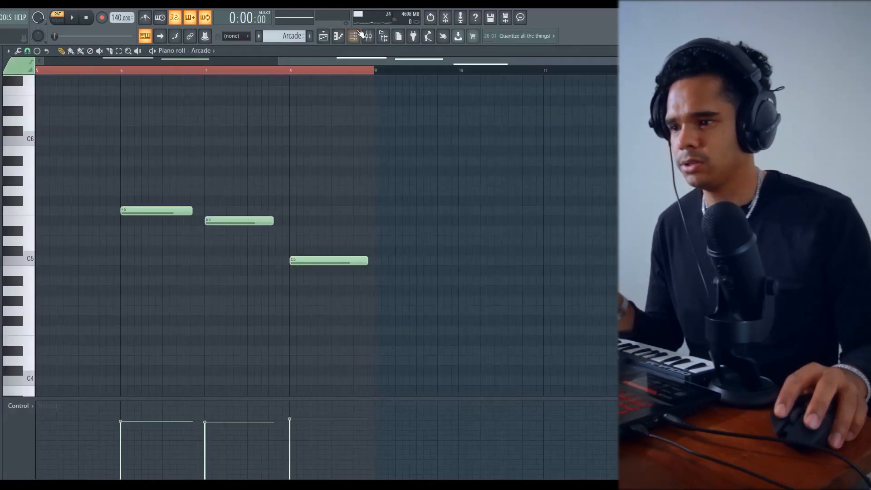
Examine the Kontakt #2 pattern notes and its Crystal Flute instrument.
left_click(355, 36)
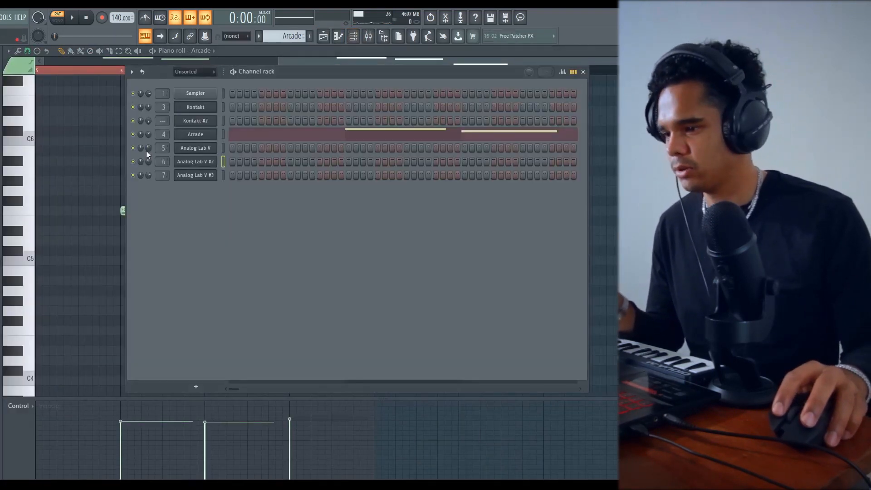
left_click(323, 36)
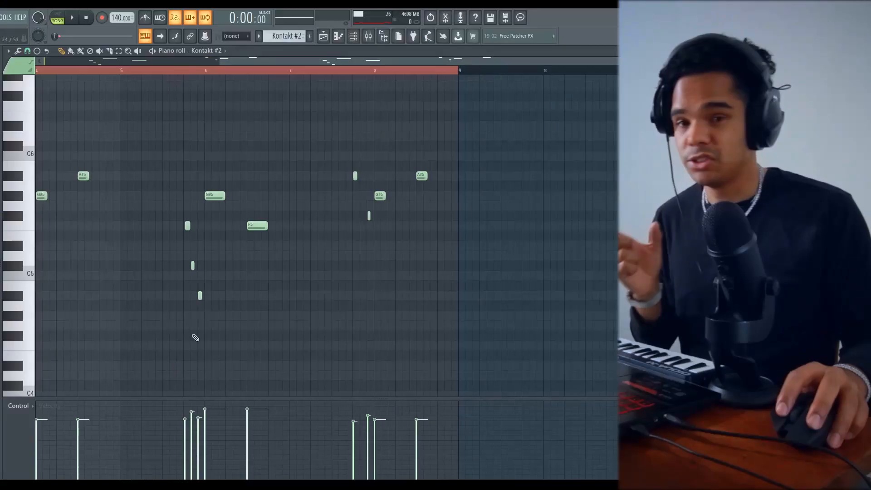
left_click(353, 37)
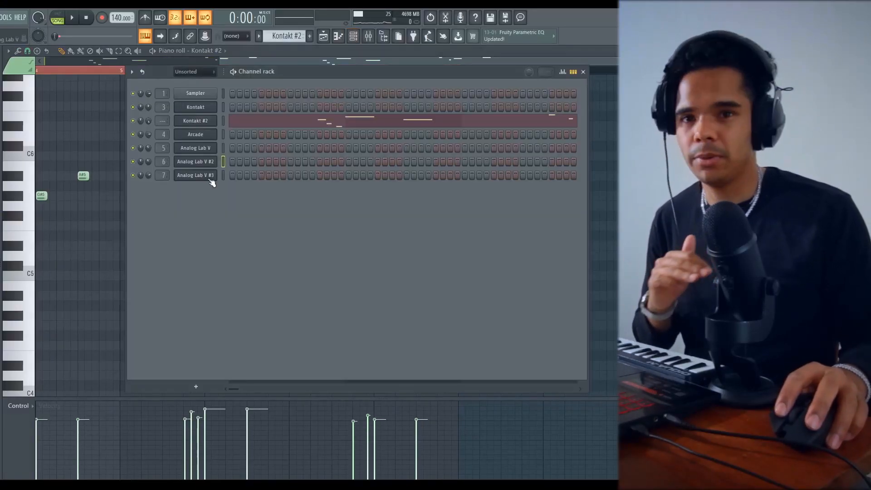
left_click(209, 122)
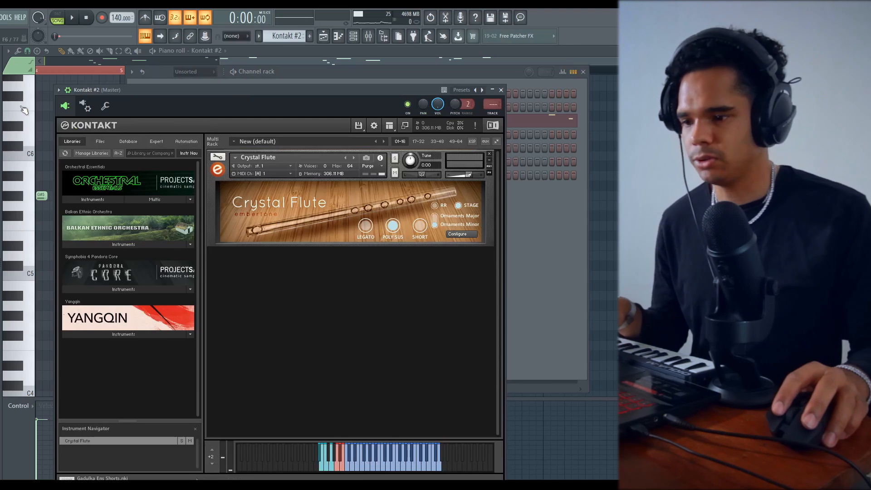
left_click(384, 84)
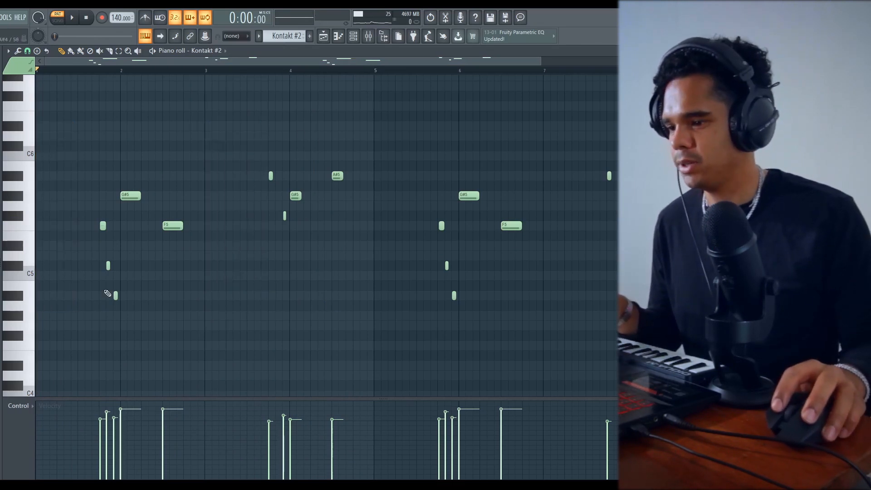
left_click_drag(509, 131, 580, 272)
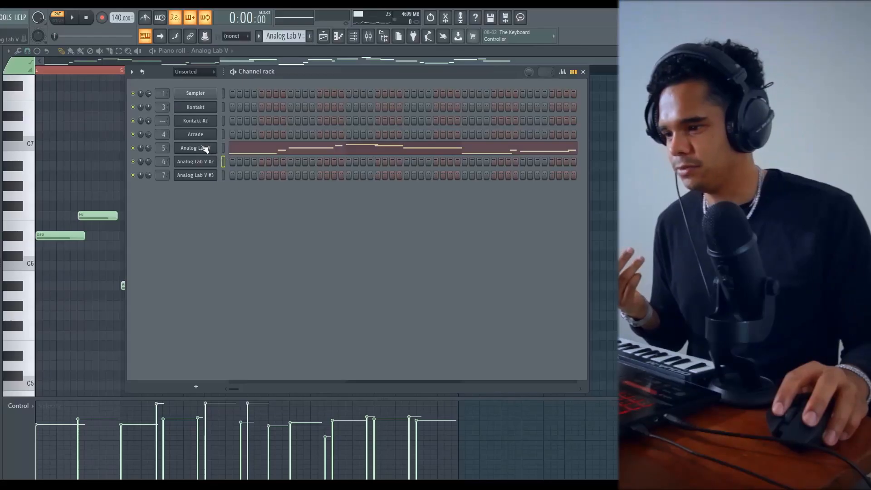
Open the Analog Lab V channel's instrument and inspect its Flute Salad preset.
left_click(205, 148)
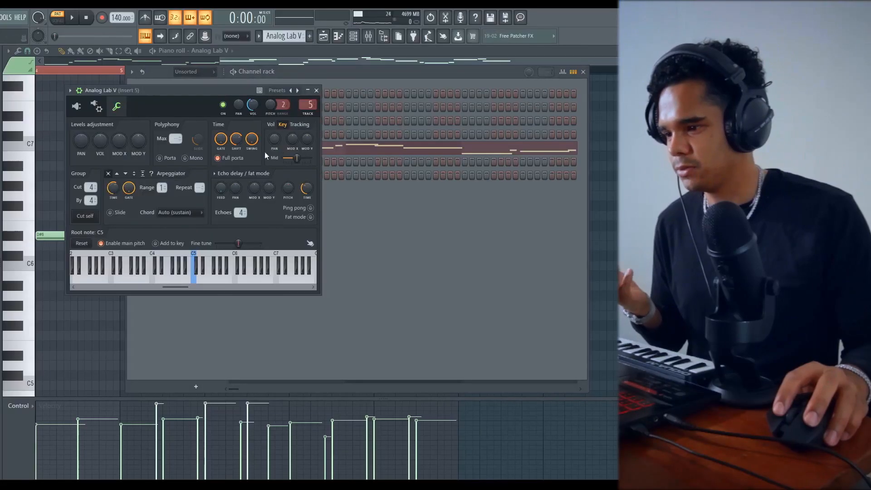
left_click(471, 263)
left_click(204, 150)
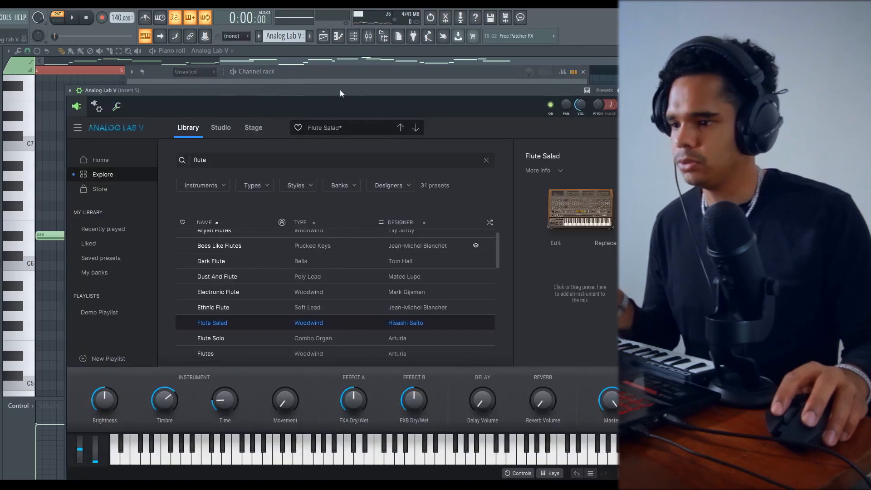
left_click_drag(341, 91, 340, 77)
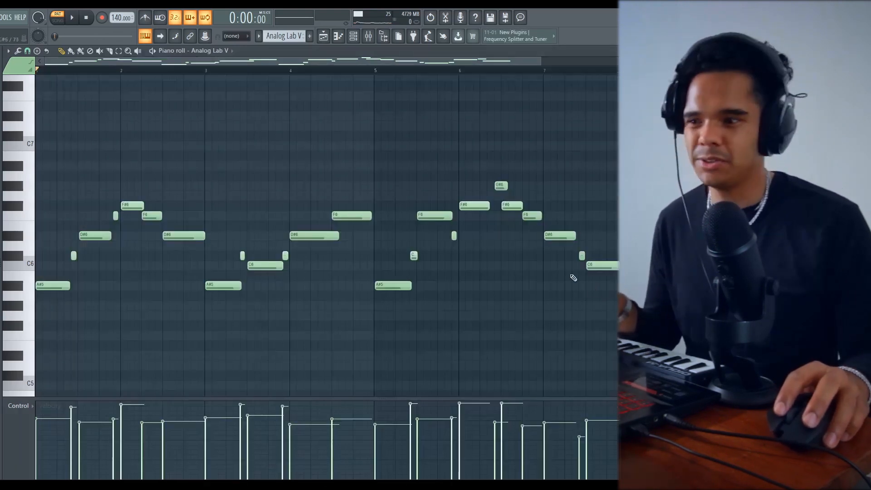
Highlight the Analog Lab V melody notes, play the pattern, and inspect the Soundtoys EffectRack with Crystallizer on Insert 5.
left_click_drag(586, 180, 280, 260)
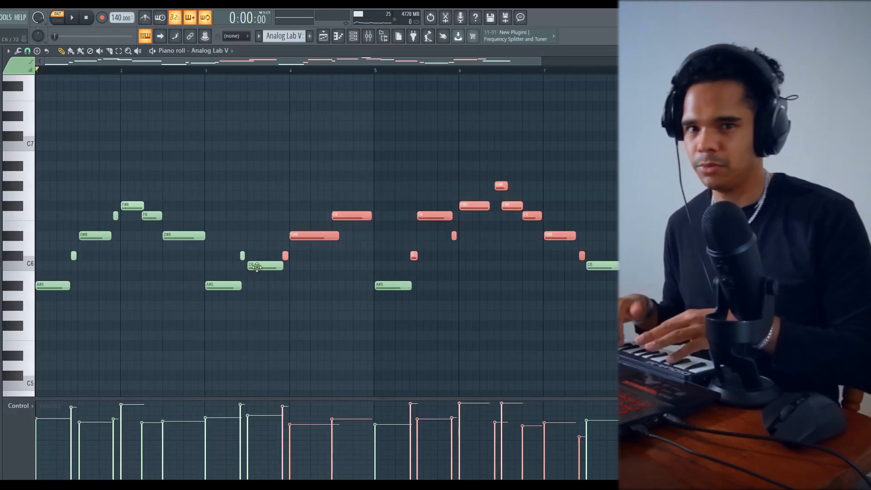
left_click_drag(59, 131, 588, 299)
left_click_drag(102, 152, 258, 262)
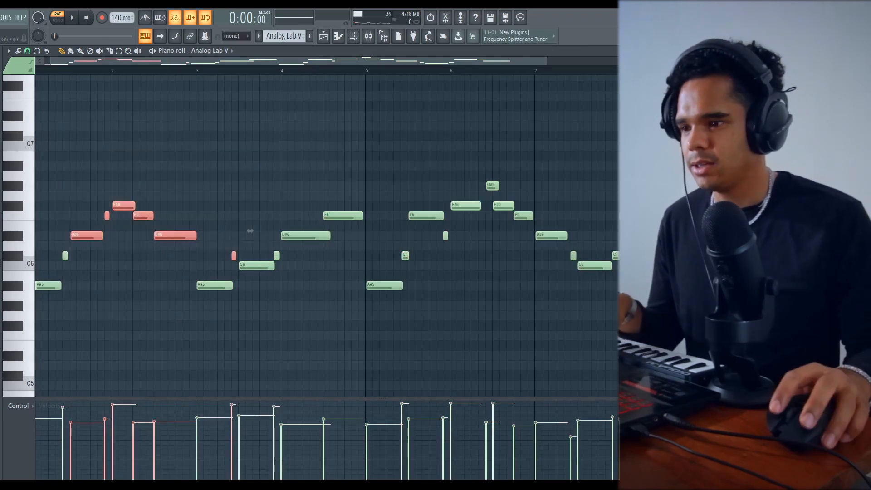
left_click_drag(545, 62, 598, 63)
left_click_drag(608, 101, 35, 341)
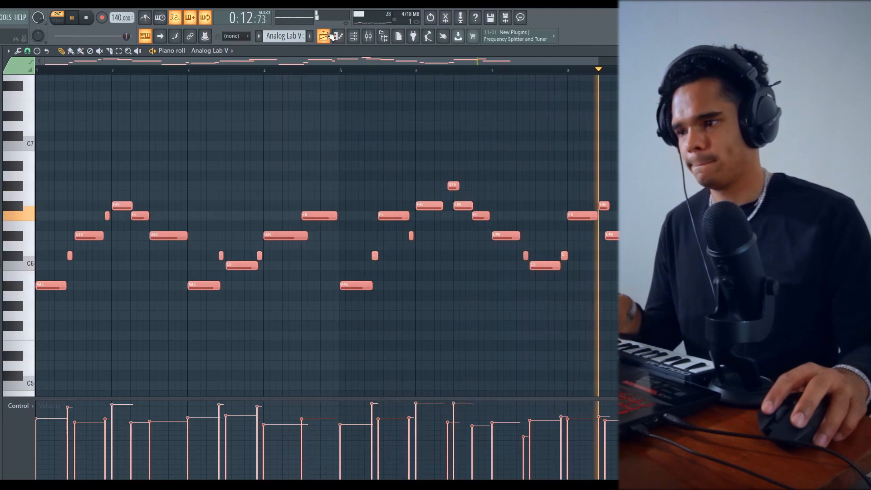
key("space")
left_click(367, 37)
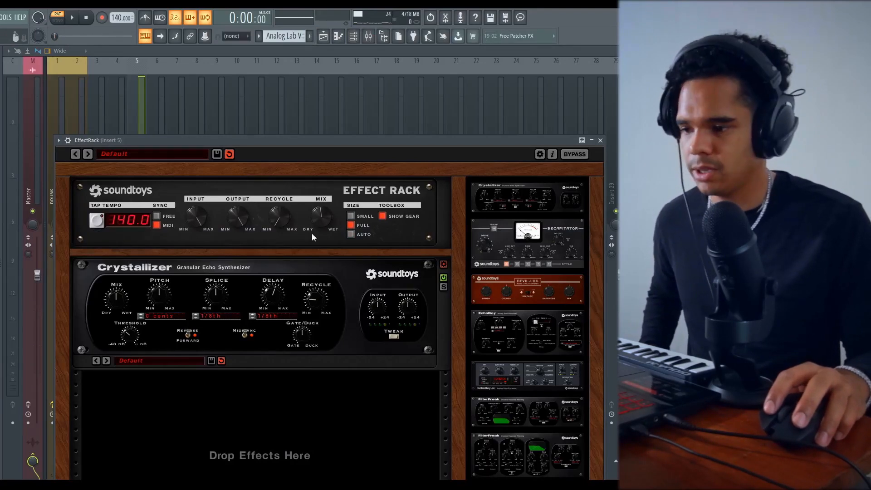
Review how the melody patterns are arranged across the full playlist.
left_click(323, 36)
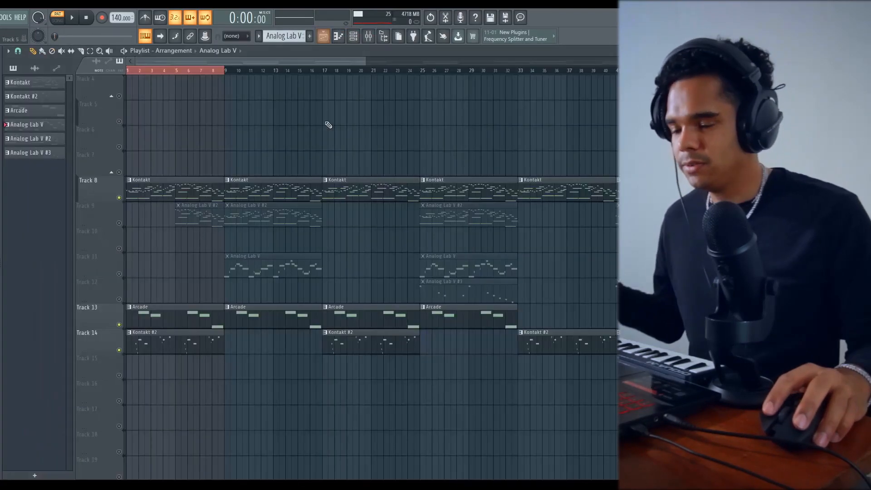
scroll(375, 247, "down", 8)
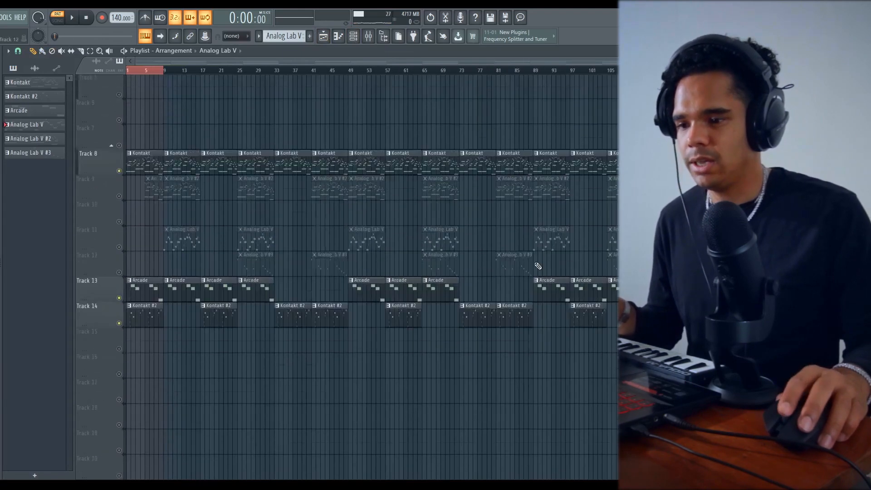
left_click_drag(617, 178, 105, 436)
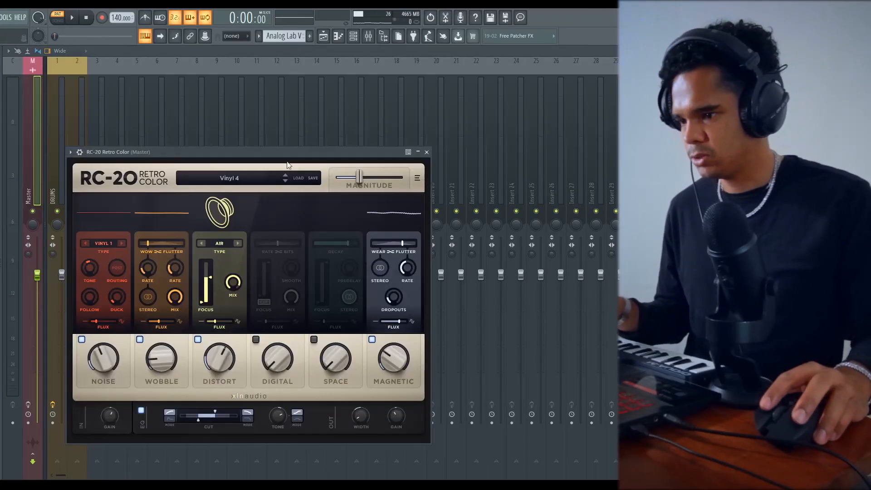
Inspect the master channel's RC-20 Retro Color, SketchCassette II, CLA-2A and Aphex Vintage Exciter effects.
left_click_drag(288, 156, 325, 139)
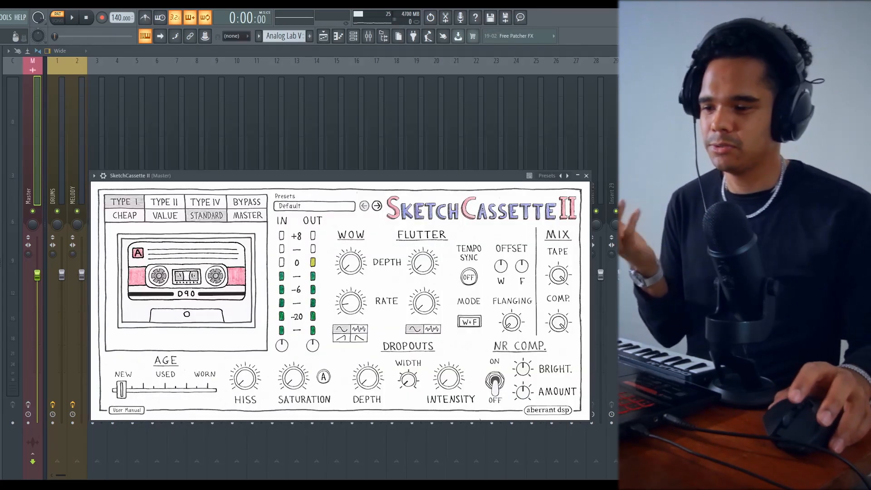
left_click_drag(381, 178, 379, 125)
mouse_move(461, 124)
left_mouse_down()
mouse_move(472, 97)
mouse_move(482, 94)
left_mouse_up()
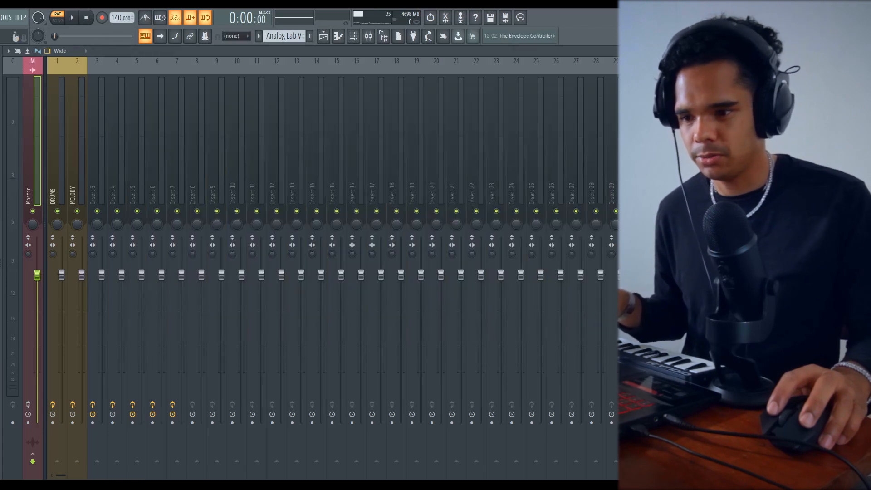
left_click_drag(182, 96, 343, 56)
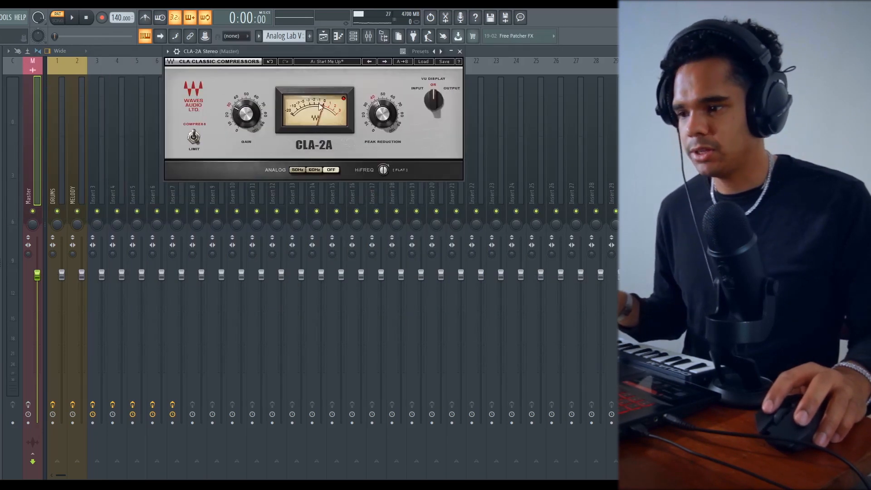
left_click_drag(185, 91, 463, 85)
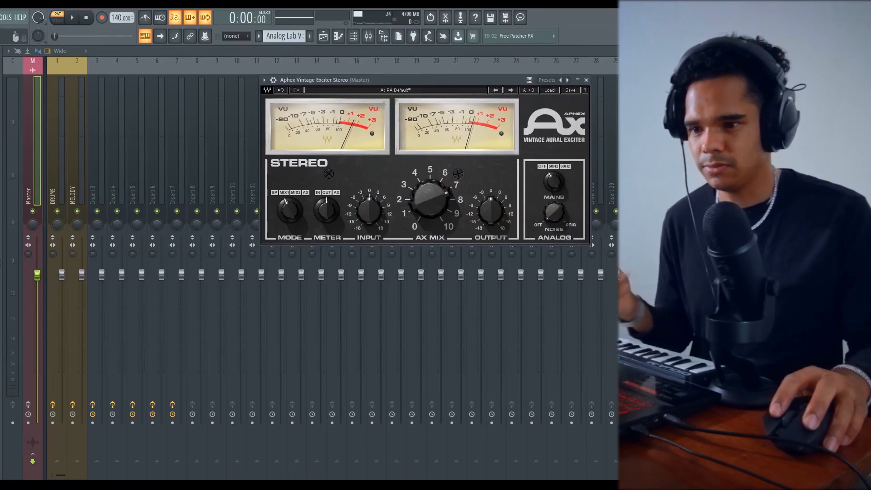
Inspect the FabFilter Pro-Q 3 equalizer curve on the master channel.
left_click(658, 122)
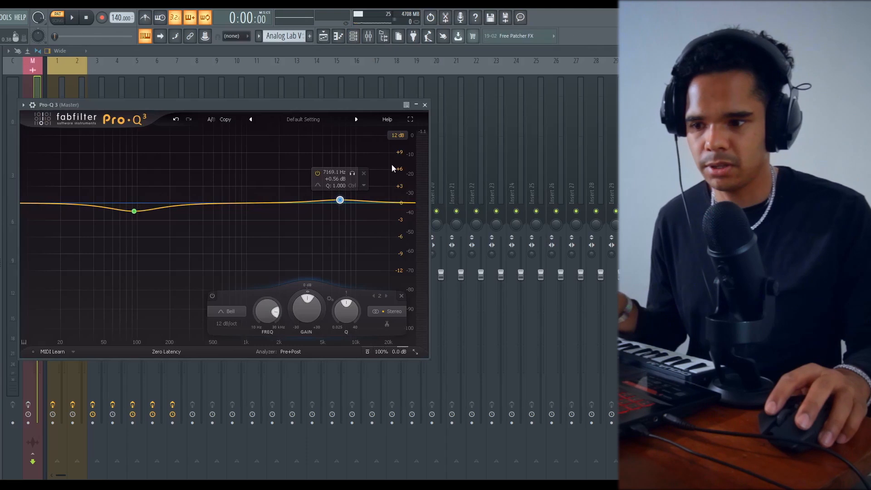
Solo Track 3 with the consolidated Kontakt audio in the playlist and play it back.
key("F5")
left_click(184, 149)
left_click(186, 148)
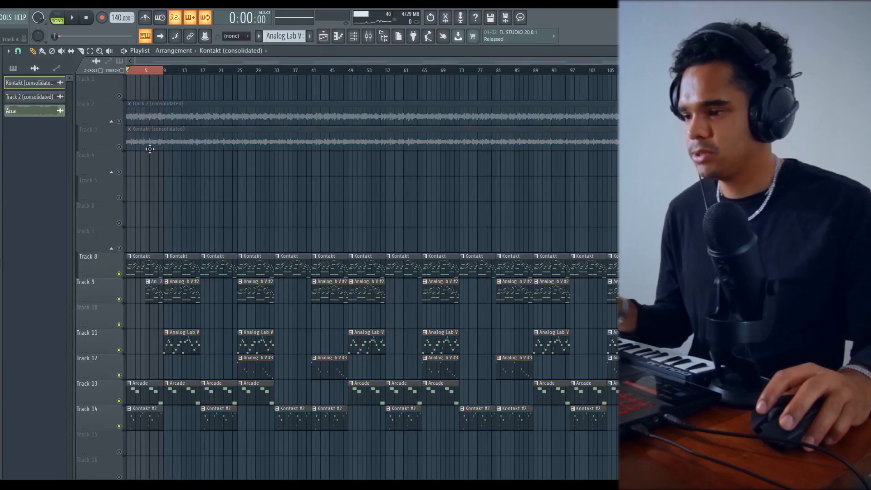
right_click(120, 147)
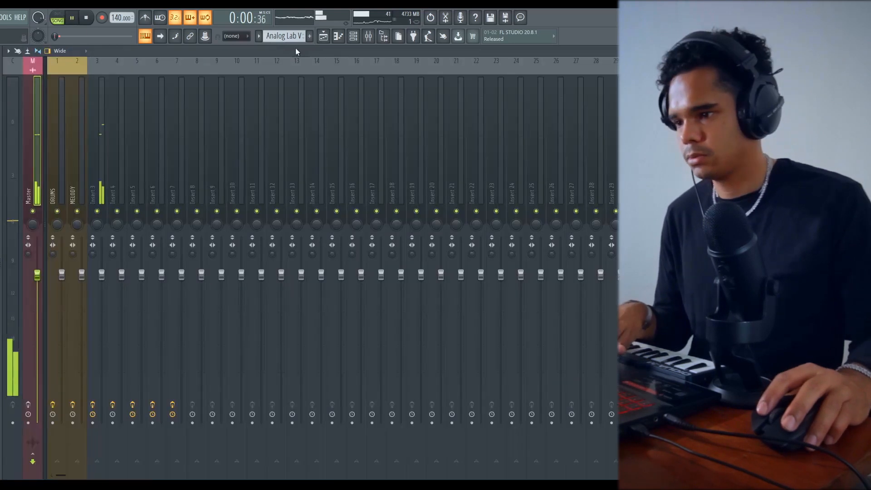
left_click(324, 36)
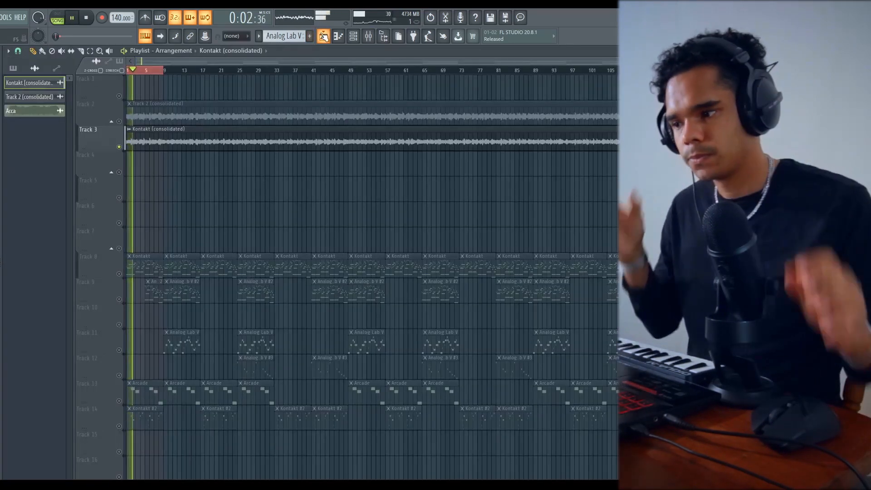
Check the consolidated Kontakt clip's channel settings, and set the playlist time selection to bars 9 through 16.
double_click(258, 134)
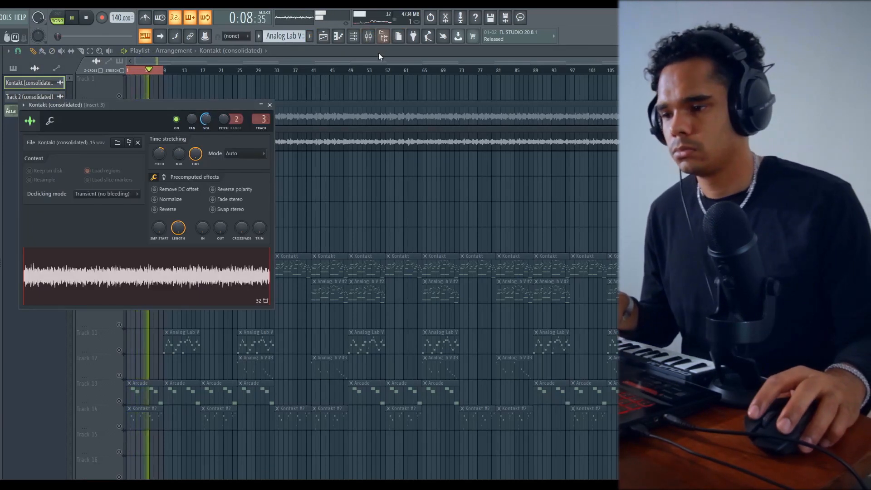
key("Escape")
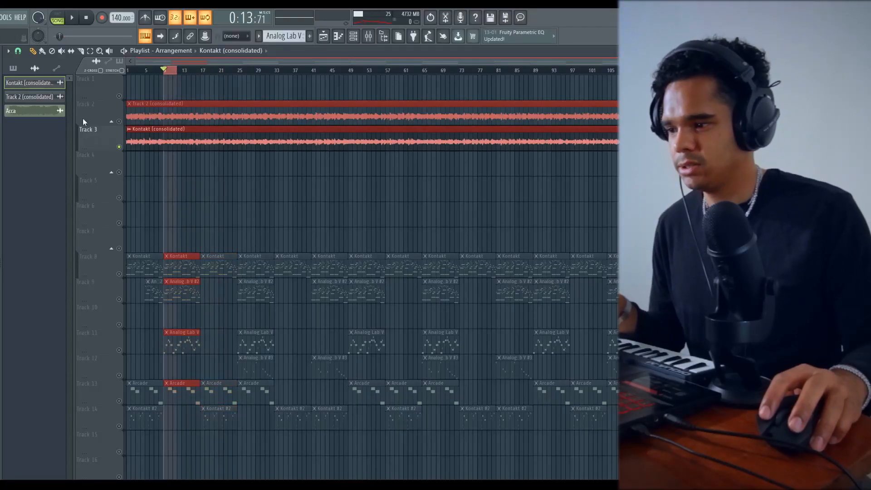
left_click_drag(166, 76, 202, 76)
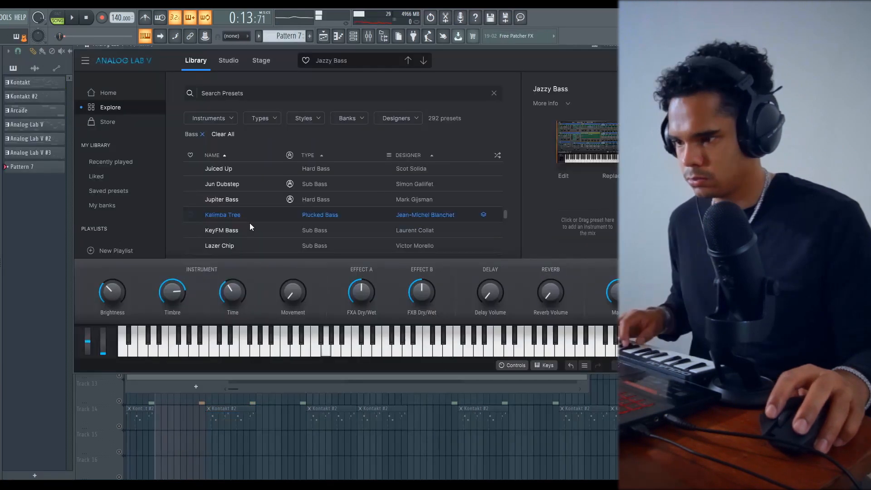
Audition bass presets in the new Analog Lab V instance, including Kalimba Tree.
left_click(251, 220)
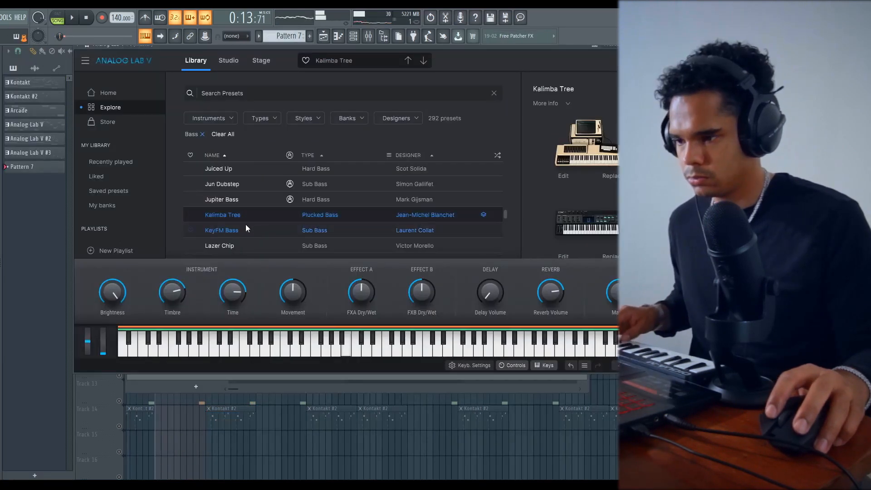
key("Up")
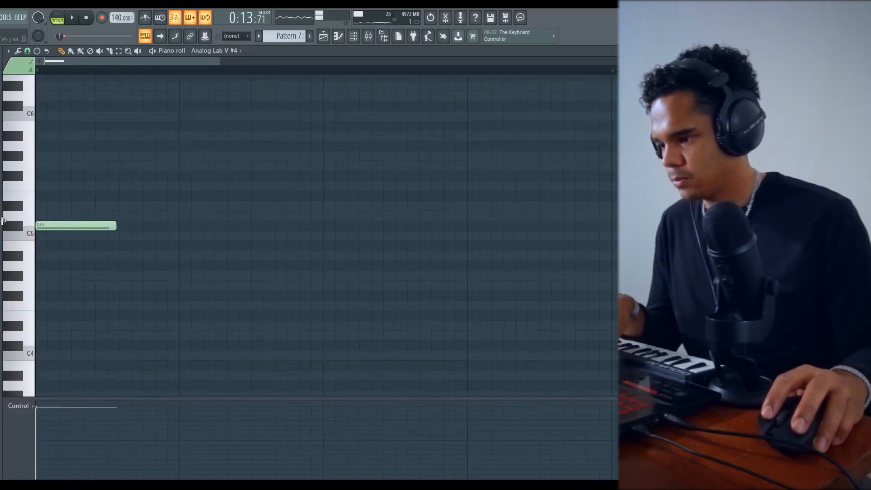
Place repeated short C#5 bass notes across the first two bars of Pattern 7, ending with an F#5 note.
key("space")
scroll(187, 247, "down", 4)
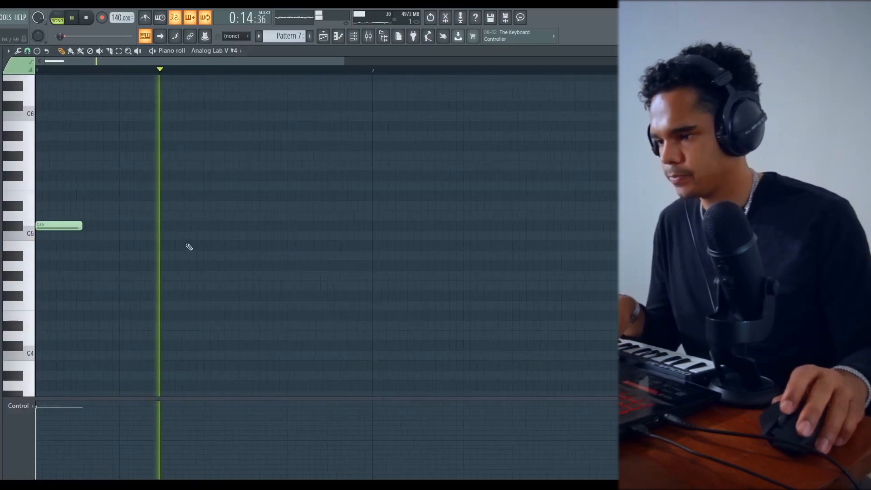
left_click(212, 223)
key("space")
scroll(160, 238, "up", 1)
left_click(381, 237)
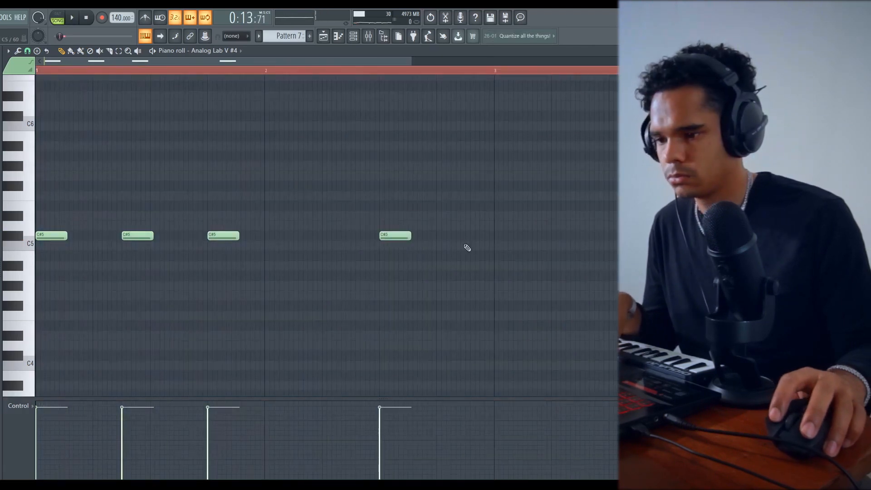
left_click(438, 236)
scroll(516, 246, "down", 3)
key("ctrl+a")
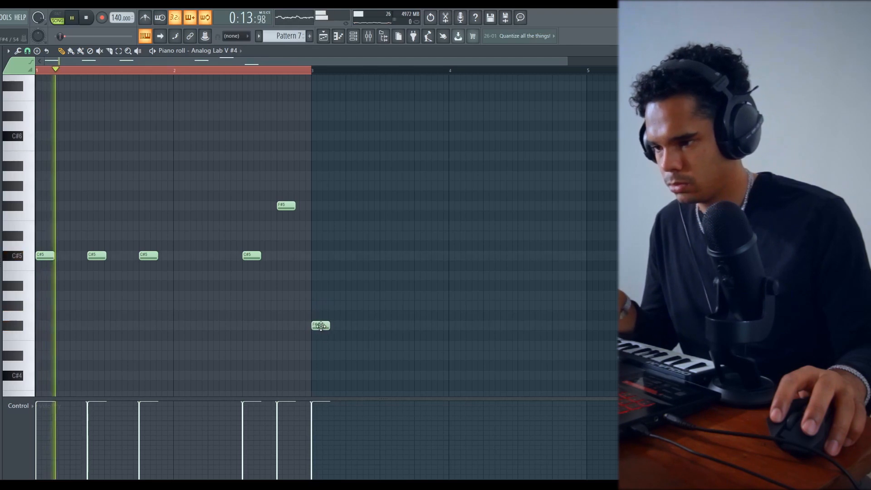
Continue the bass line with short F#4 notes through bars 3 and 4, ending on a G# note.
left_click(373, 325)
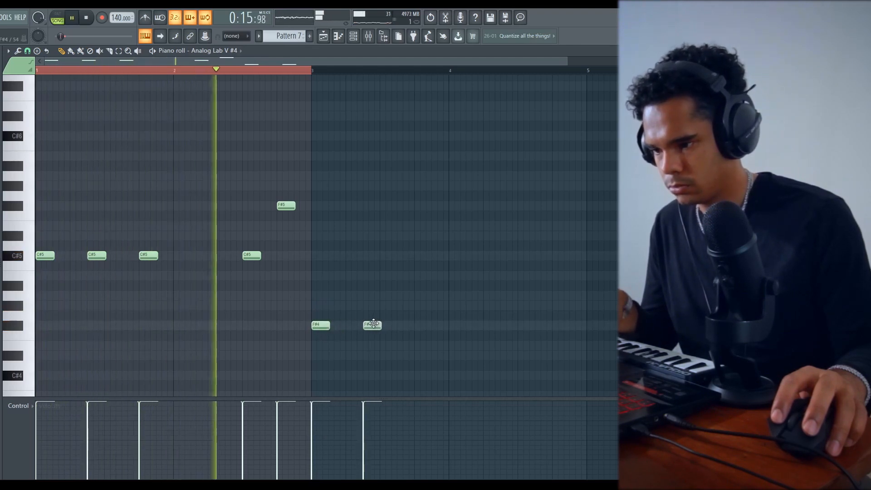
left_click(418, 326)
left_click_drag(418, 328, 423, 327)
left_click_drag(496, 325, 526, 324)
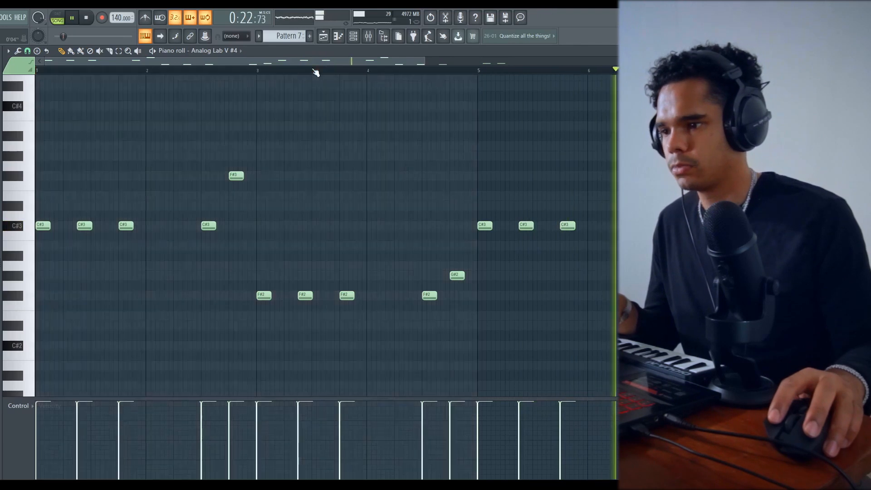
Raise all the F#2 and G#2 notes in the Pattern 7 bass line by one octave.
left_click(341, 34)
scroll(380, 318, "down", 5)
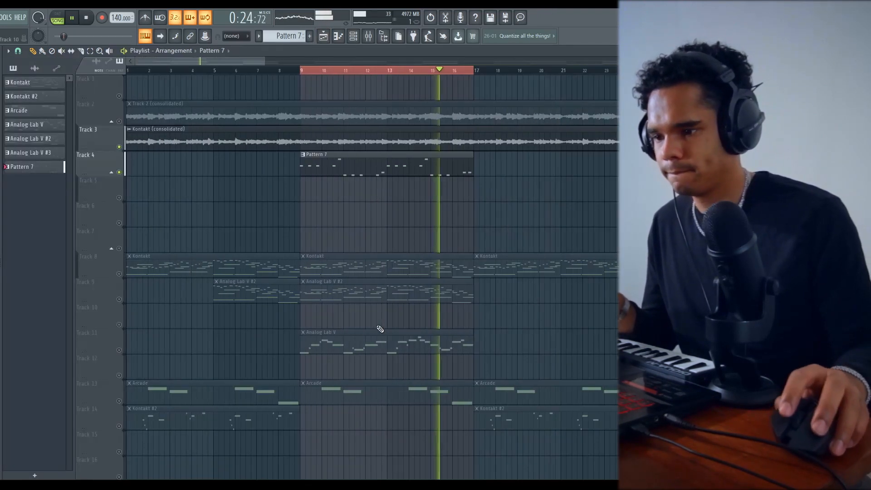
double_click(408, 158)
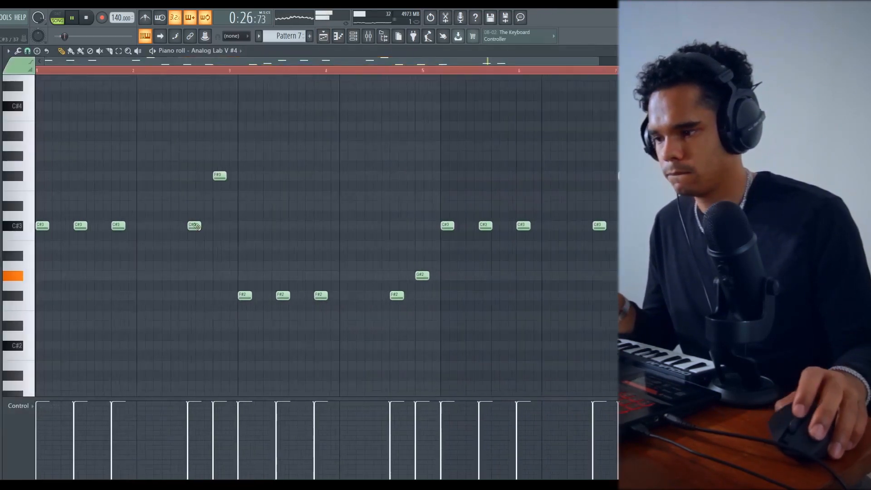
left_click_drag(31, 289, 29, 296)
key("ctrl+Up")
scroll(24, 315, "up", 2)
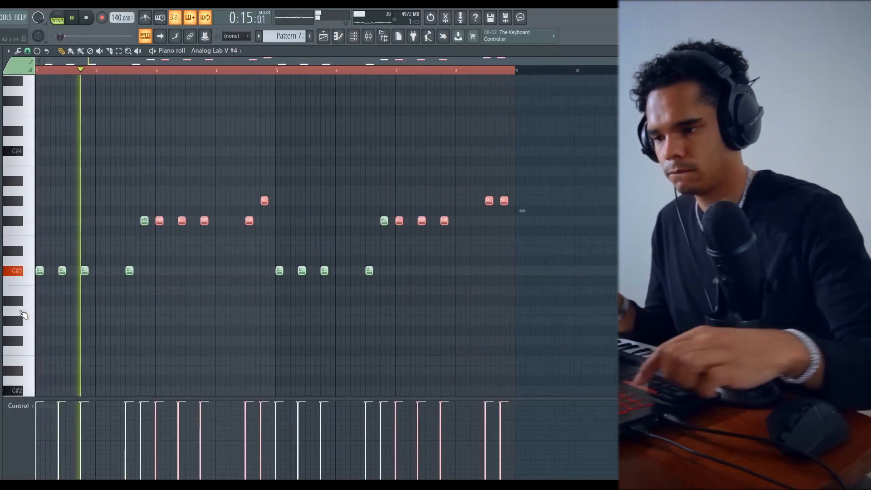
key("ctrl+d")
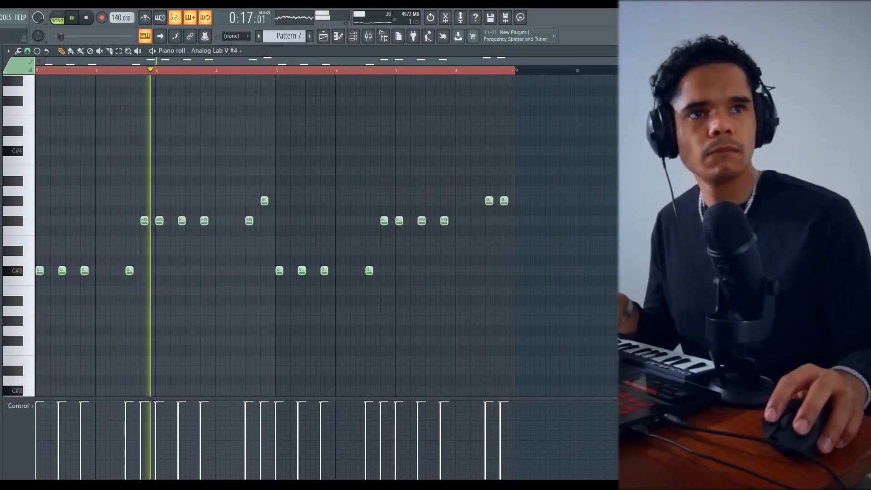
left_click(325, 36)
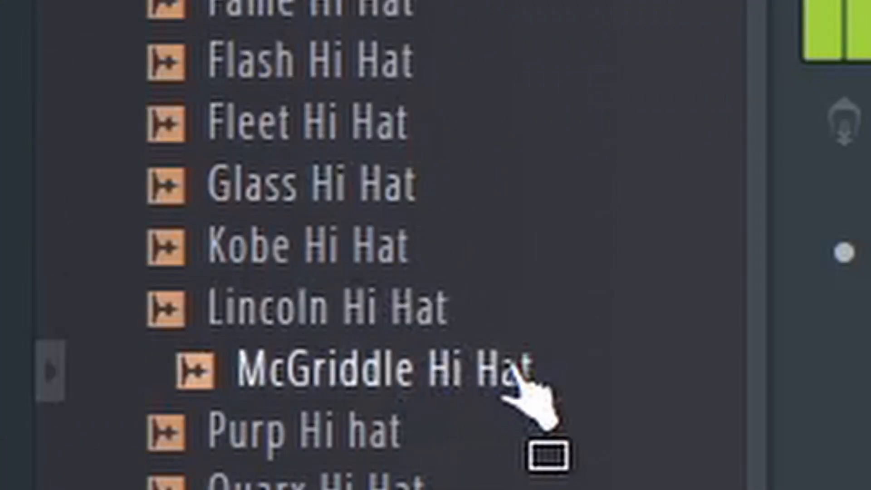
Add the McGriddle Hi Hat sample as a new channel and fill it on every 2 steps.
right_click(511, 370)
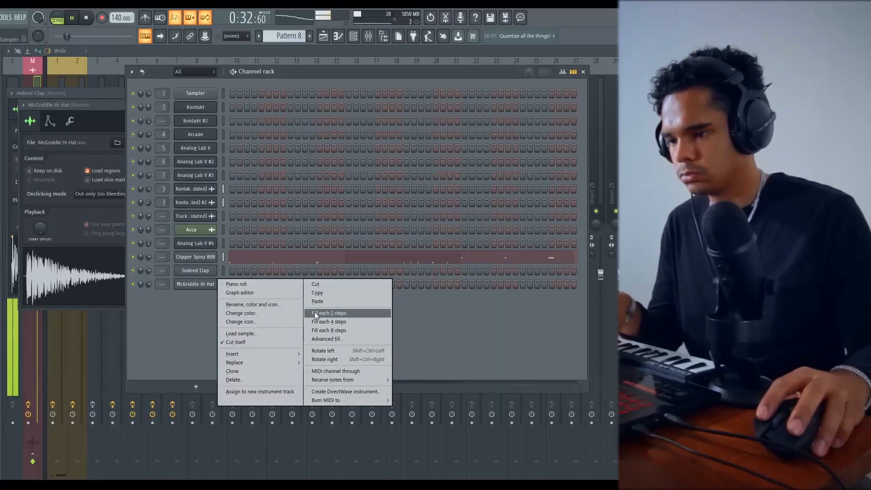
left_click(354, 312)
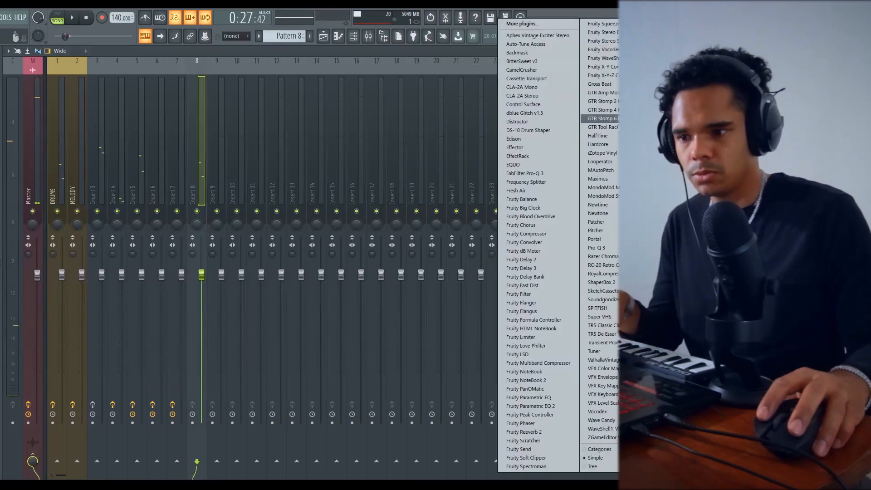
Load Looperator on mixer Insert 8, set its mix mode to Mix Linear and lower the wet amount to about halfway.
left_click(600, 161)
key("space")
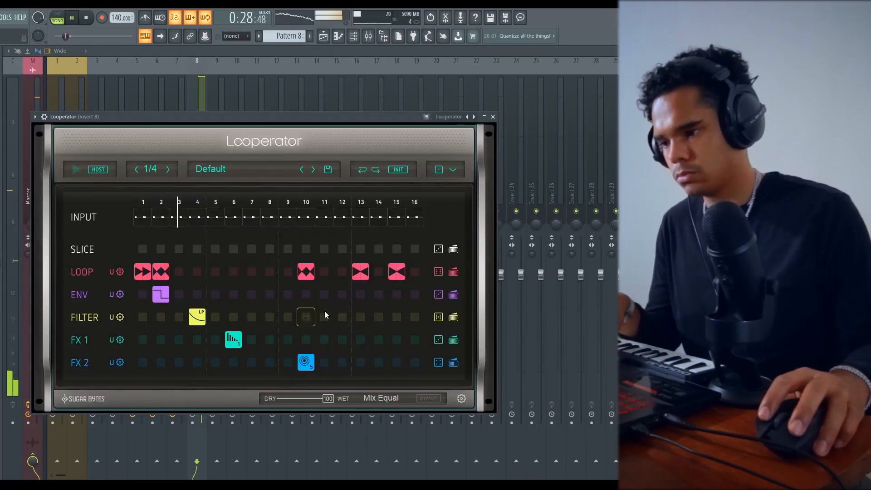
left_click(380, 398)
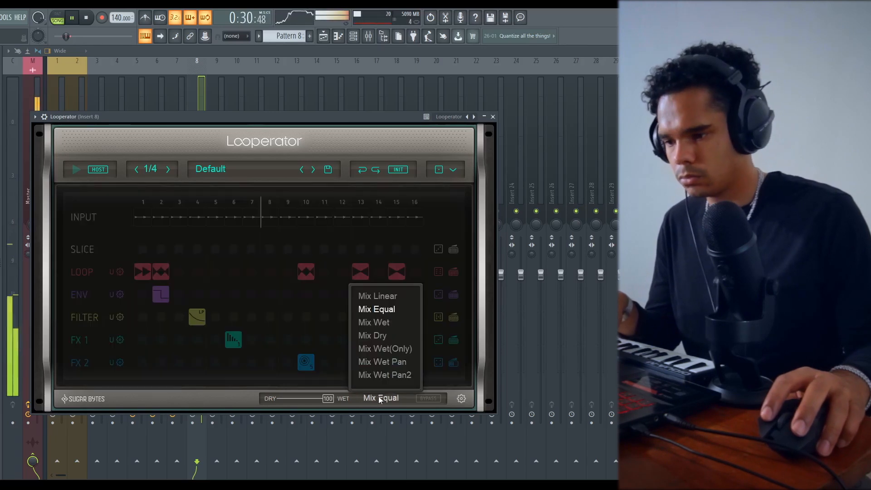
left_click(377, 296)
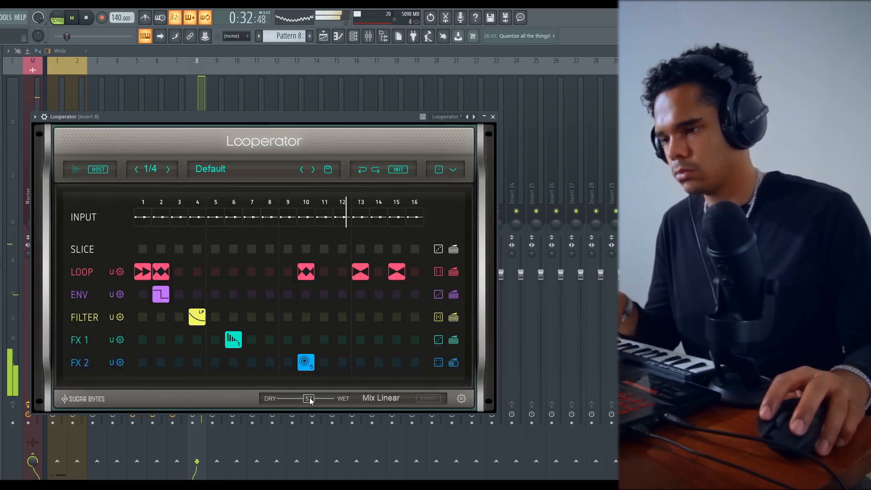
Add two short D4 hi-hat rolls with descending velocities in the second half of bar 1.
left_click(354, 37)
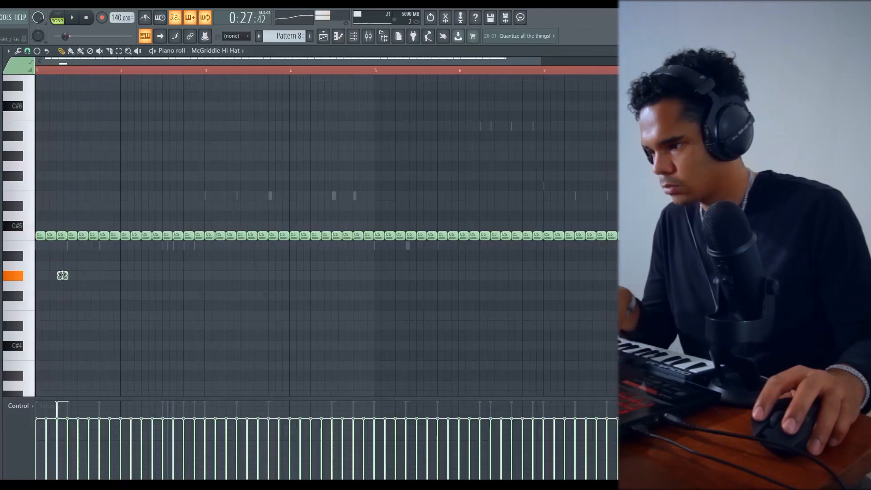
scroll(64, 292, "up", 3)
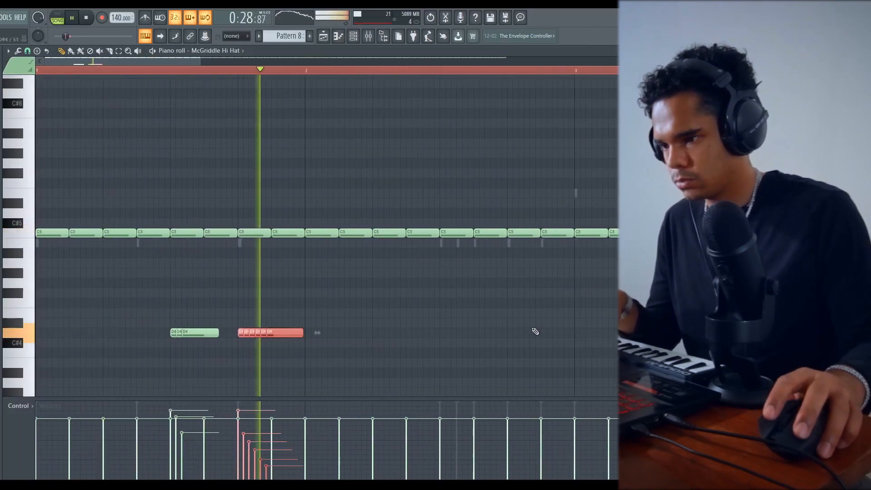
scroll(363, 323, "down", 2)
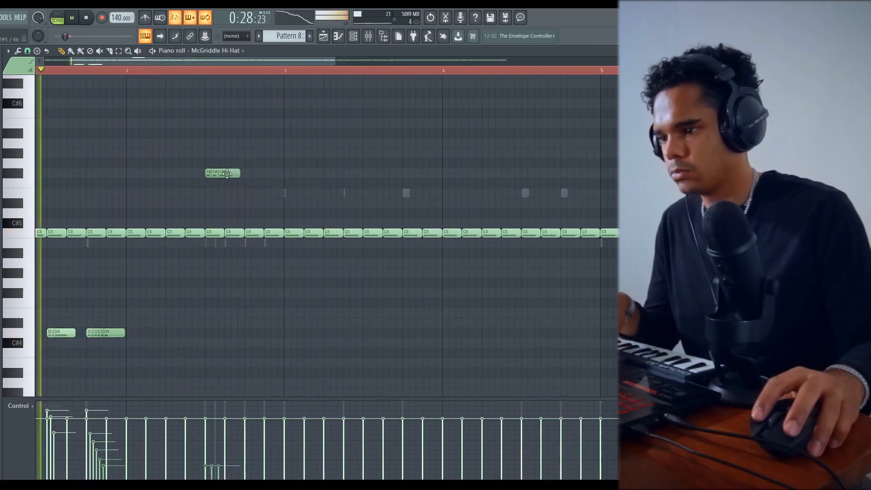
Lengthen the three-note F#5 hi-hat roll in bar 2 and shape its velocities into a rising ramp.
left_click_drag(240, 174, 246, 174)
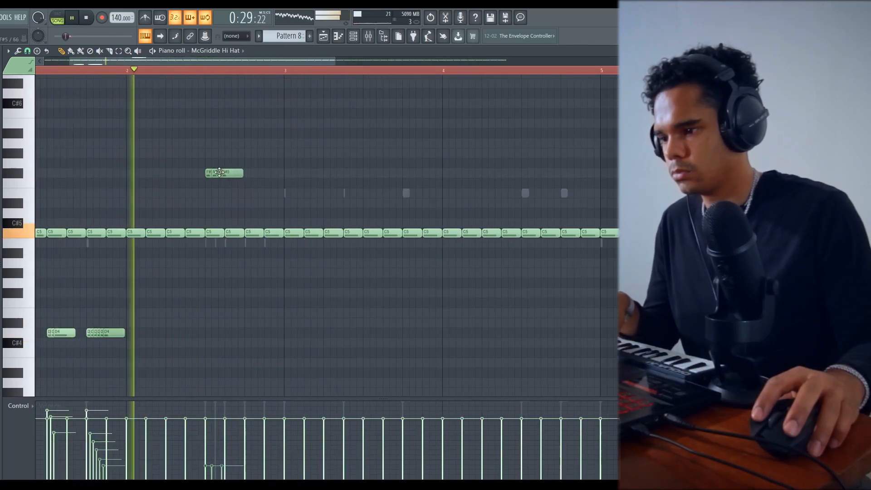
key("space")
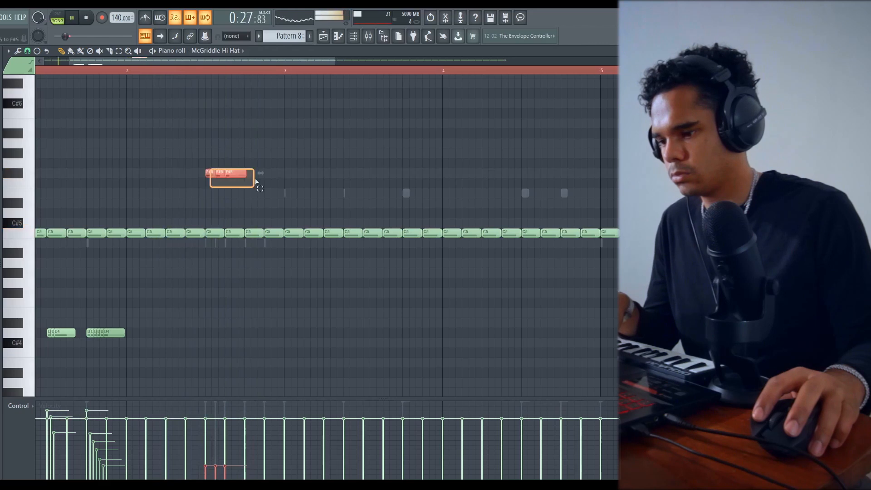
left_click_drag(213, 451, 230, 428)
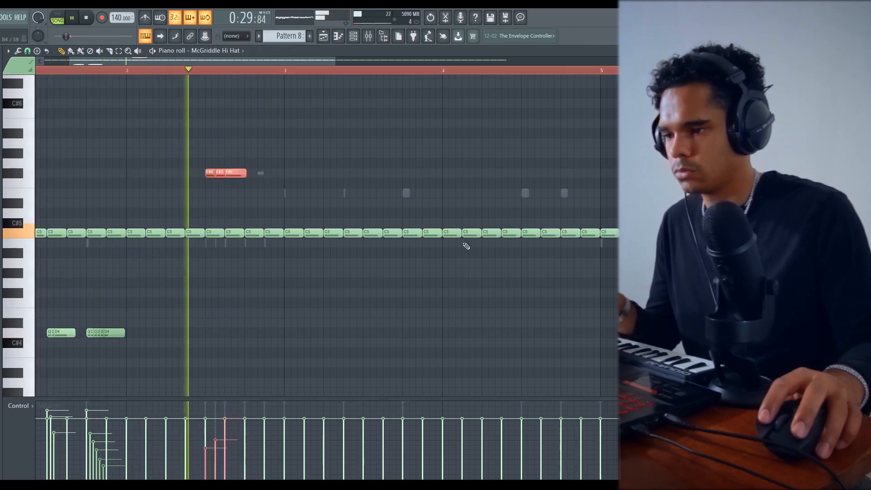
scroll(413, 254, "down", 5)
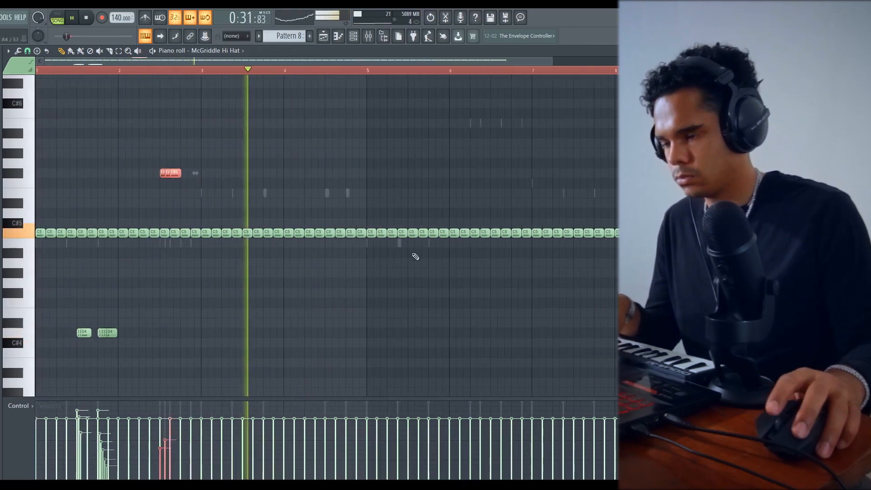
Delete the hi-hat notes after bar 2 and duplicate the two-bar pattern to fill eight bars.
key("space")
left_click_drag(528, 179, 162, 285)
key("Delete")
key("ctrl+a")
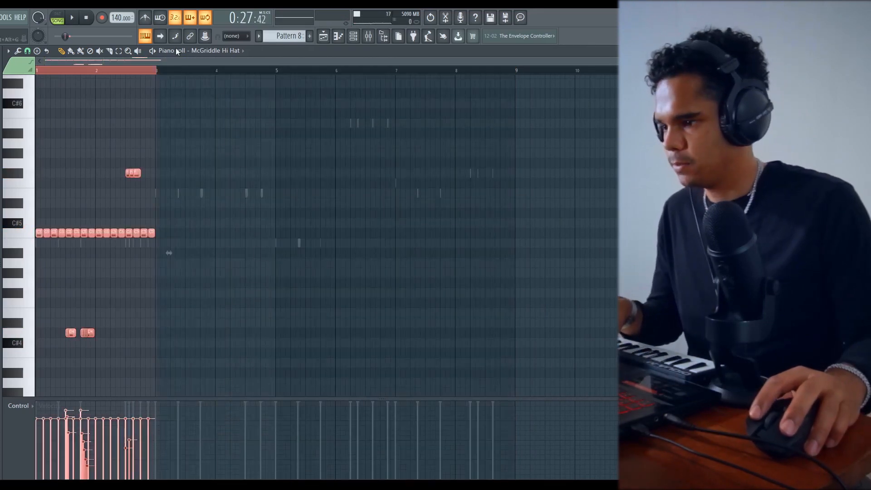
key("ctrl+b")
Audition snare samples, add Godox Snare as a new channel and open its piano roll.
key("F5")
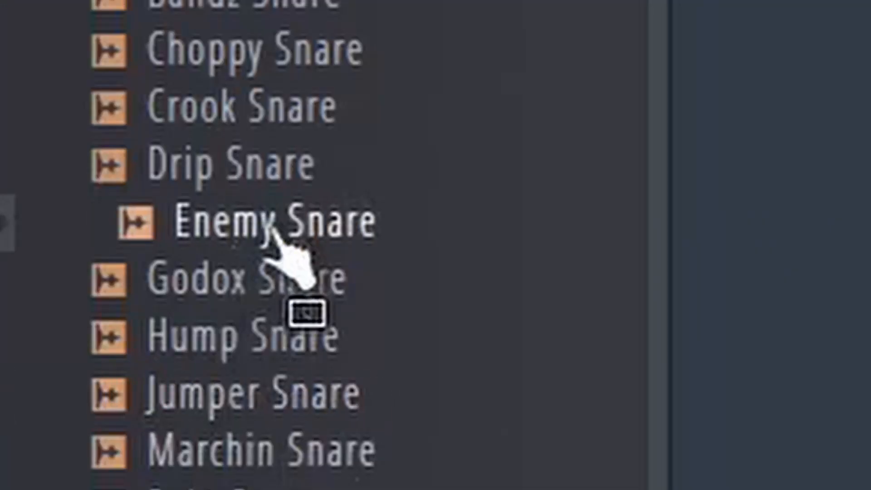
left_click(288, 275)
right_click(261, 284)
left_click(306, 335)
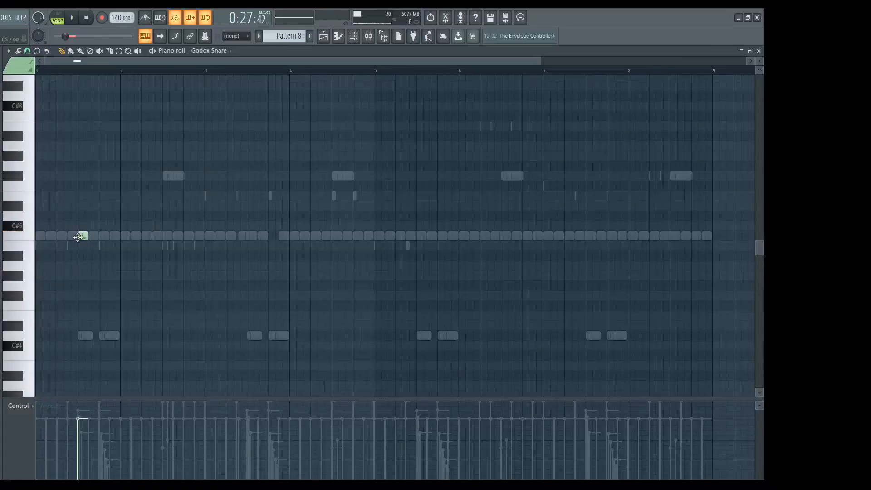
Move the first Godox Snare note down to B4 and add more B4 hits in the second half of bar 1.
key("space")
scroll(80, 237, "up", 2)
left_click_drag(81, 235, 80, 246)
key("space")
left_click(100, 247)
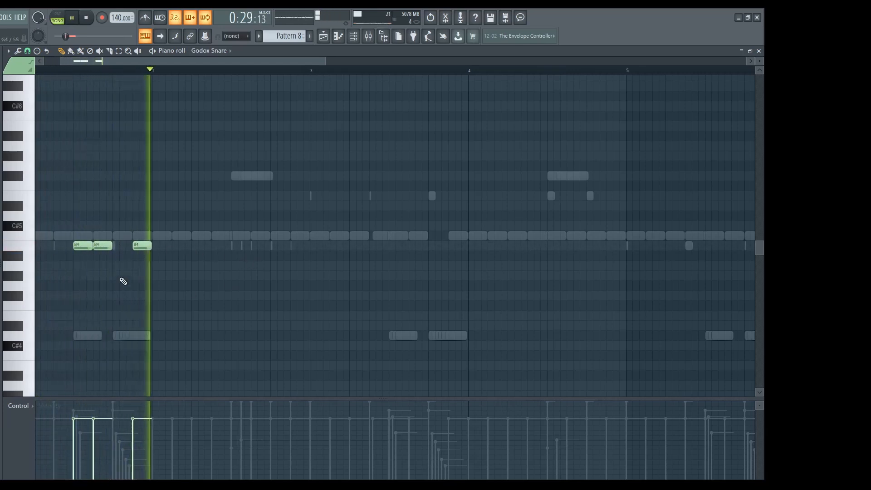
Add Godox Snare hits on B4 through bars 2 to 4 and duplicate the four-bar pattern to fill eight bars.
left_click(237, 246)
left_click_drag(237, 245, 231, 246)
key("space")
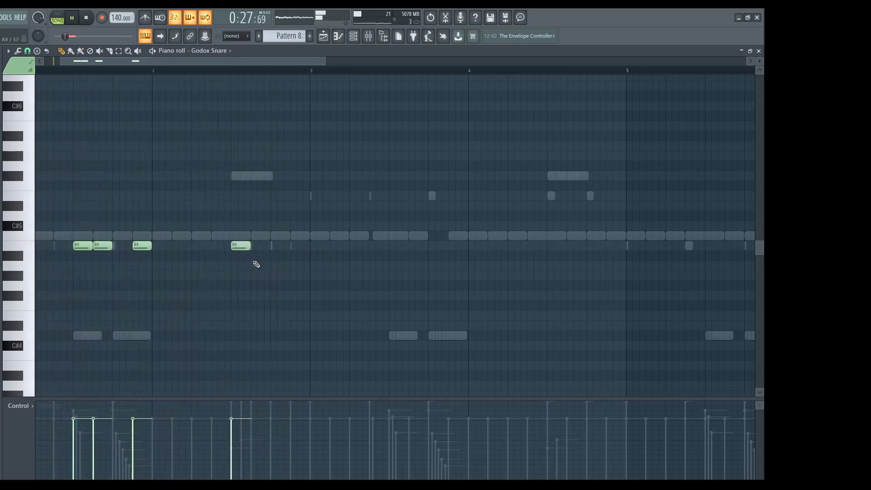
left_click(294, 246)
left_click(393, 246)
left_click(445, 249)
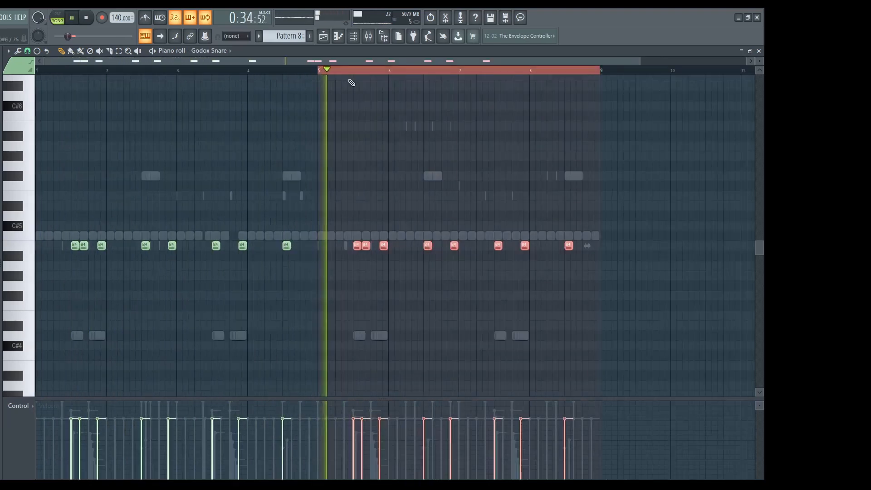
left_click(342, 77)
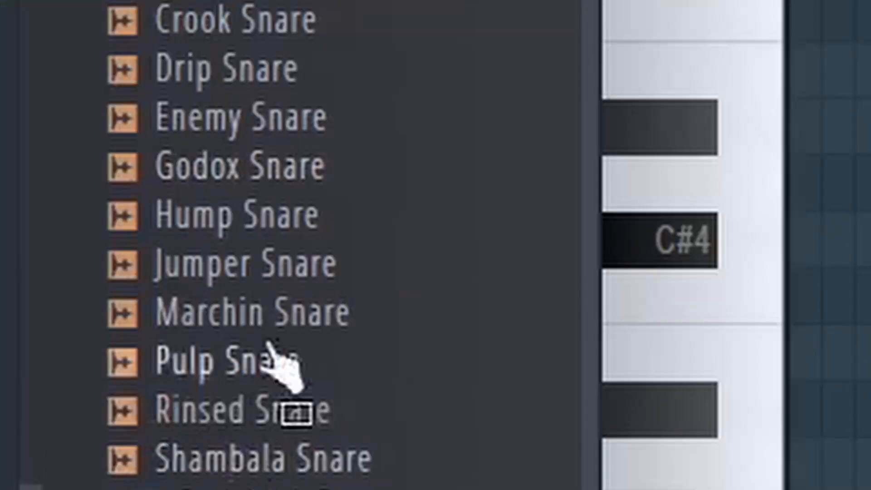
Audition Marchin Snare, add it as a new channel and open its piano roll.
left_click(272, 311)
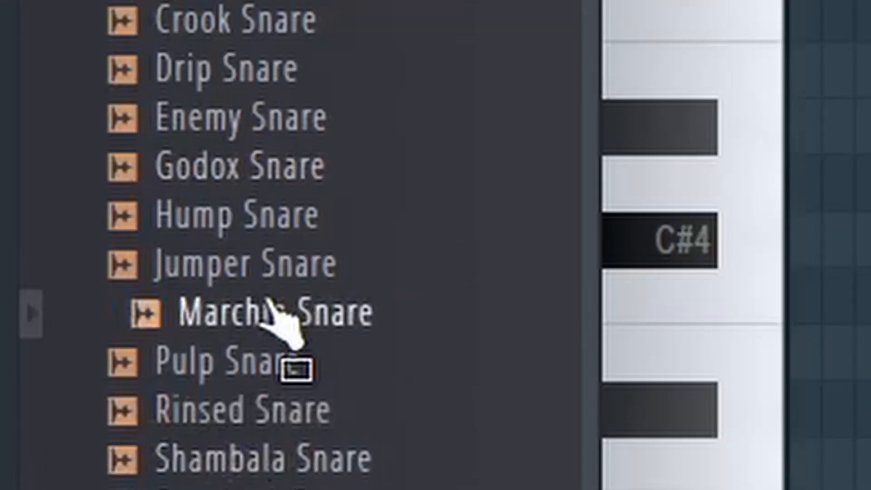
right_click(273, 312)
left_click(360, 362)
Place a Marchin Snare hit just before beat 3 of bar 1, raise it to D5 and lower its velocity.
left_click(64, 235)
scroll(63, 244, "up", 2)
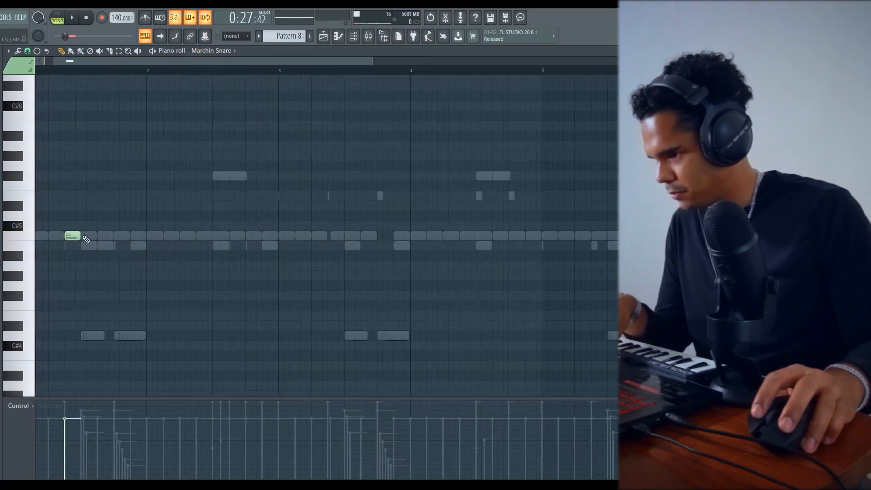
left_click_drag(72, 236, 71, 216)
key("space")
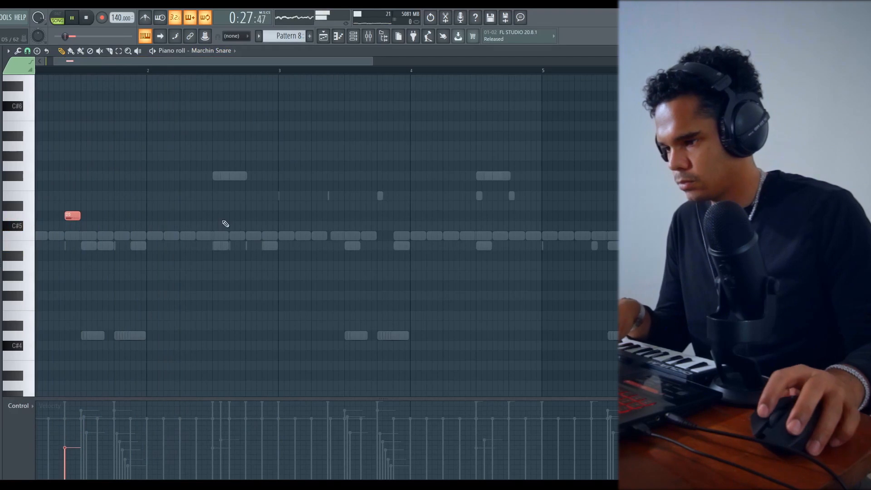
key("space")
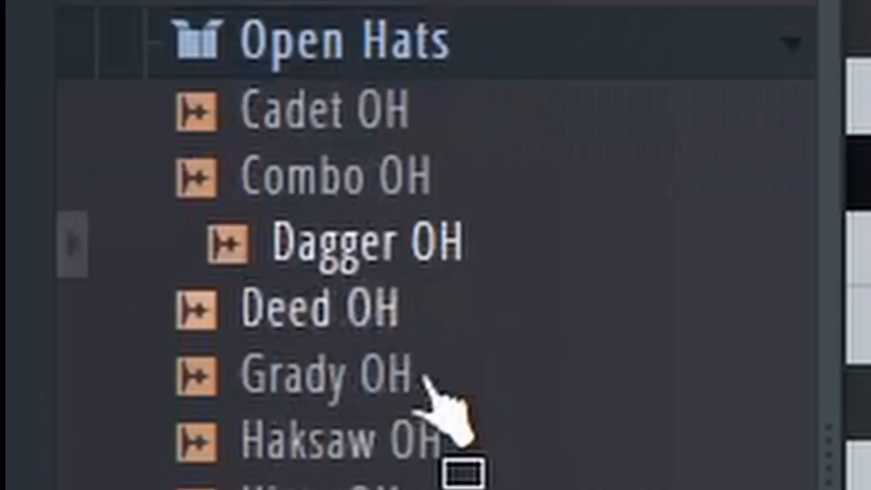
Audition open hat samples, add Dagger OH as a new channel and place a C5 hit in bar 1.
left_click(434, 438)
left_click(476, 268)
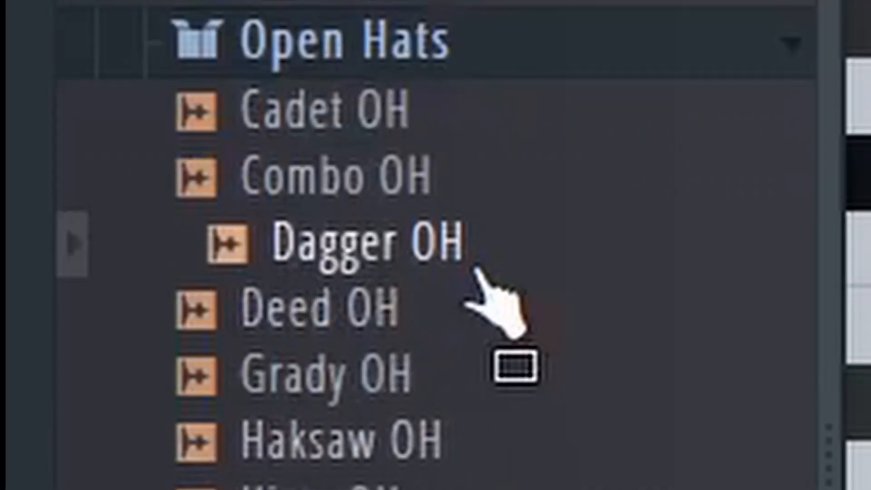
left_click_drag(477, 270, 502, 276)
scroll(53, 233, "up", 3)
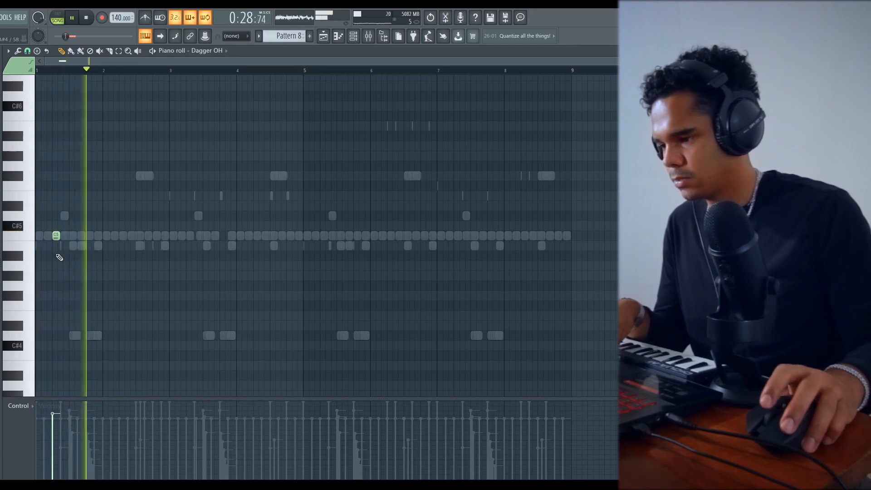
key("space")
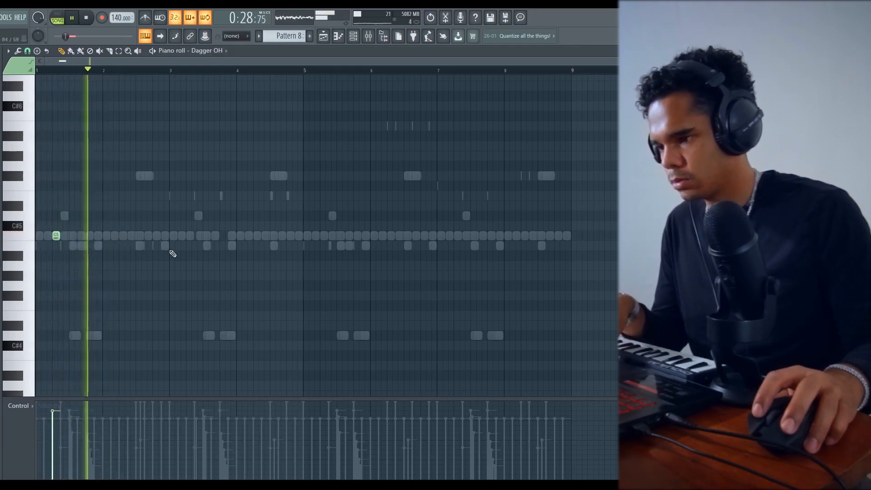
Add further Dagger OH hits on C5 in bars 3, 4, 5 and 7, and play the pattern from bar 4.
left_click(291, 236)
scroll(286, 253, "up", 2)
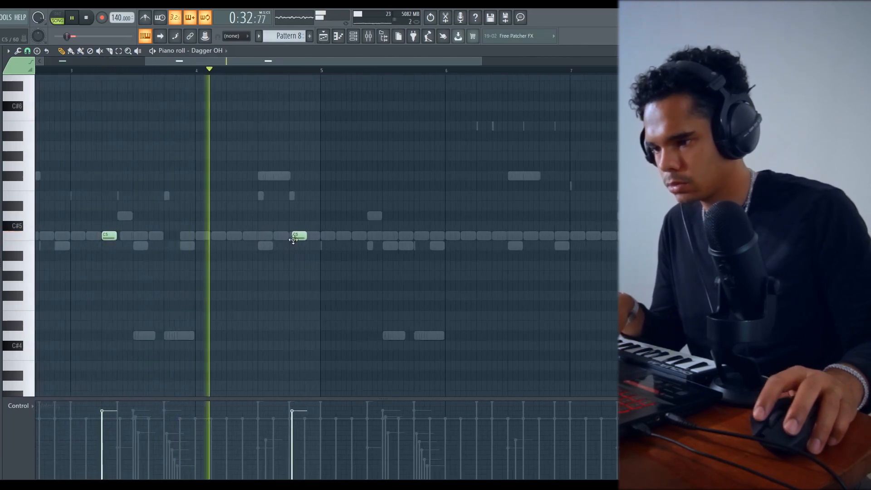
left_click(351, 235)
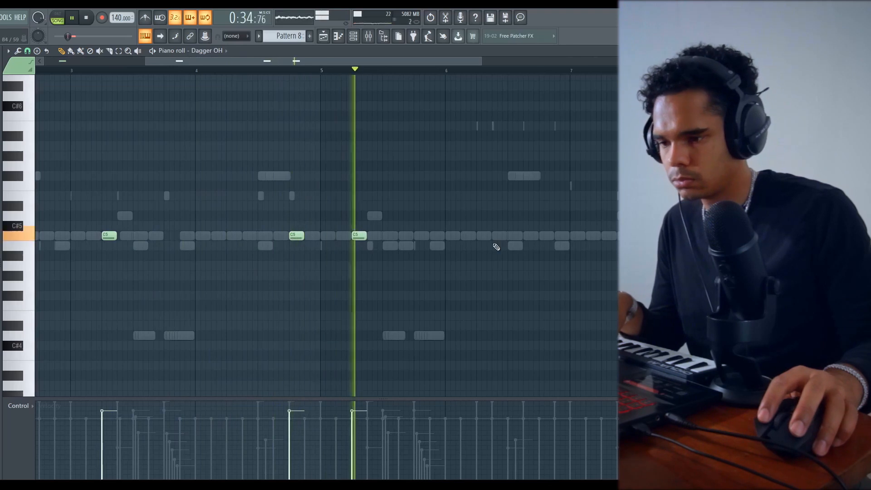
left_click(608, 235)
scroll(608, 235, "down", 2)
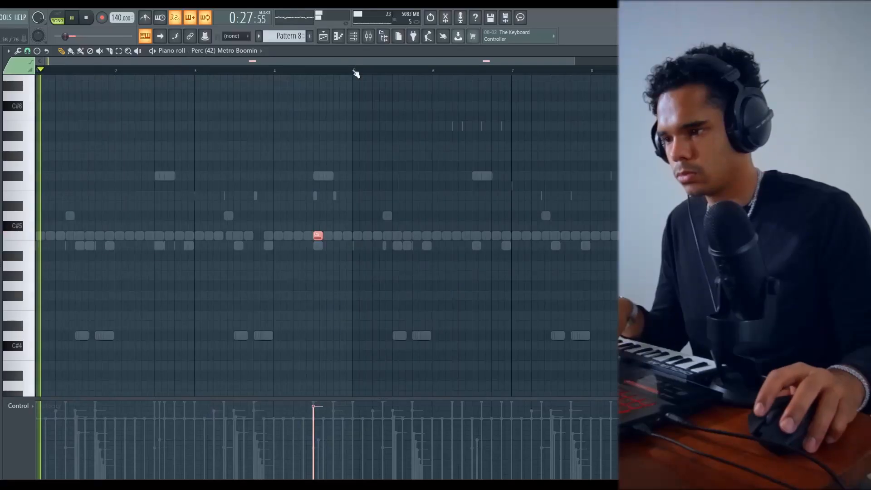
left_click(278, 71)
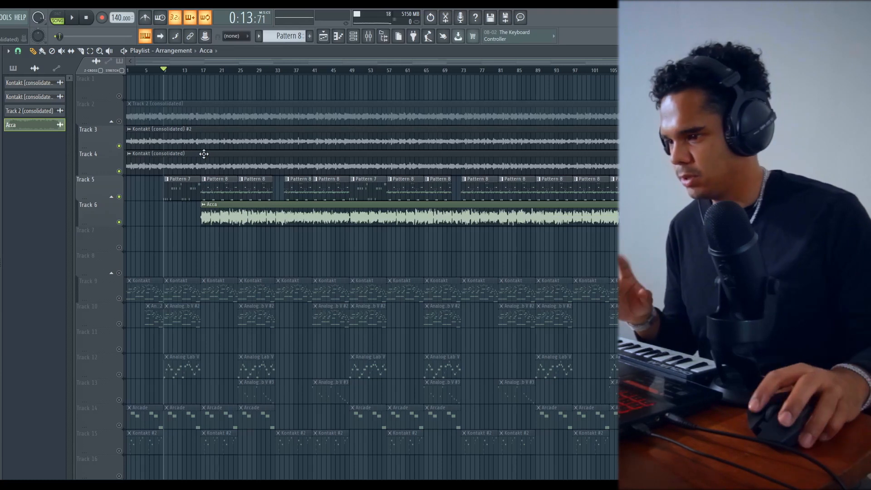
Open the second drop's pattern clip in the piano roll and audition Prism Rim, Stir Fry Rim and Theory Rim, picking Theory Rim.
double_click(238, 183)
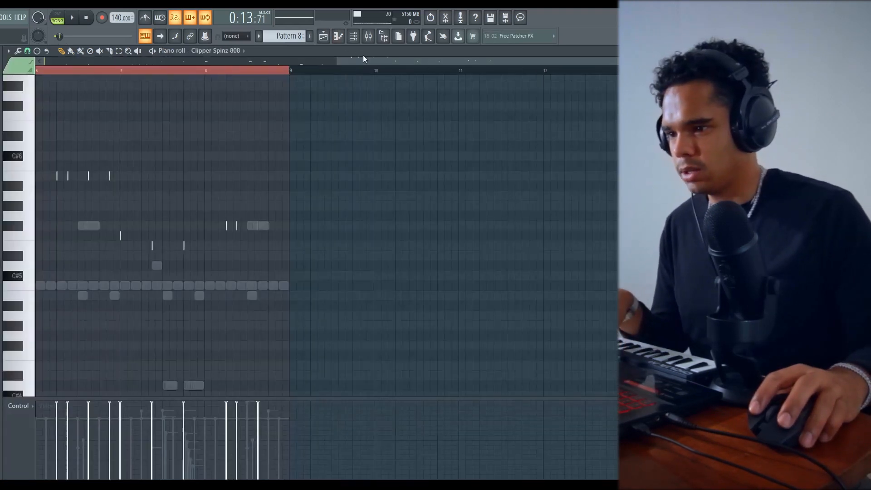
left_click_drag(363, 58, 230, 69)
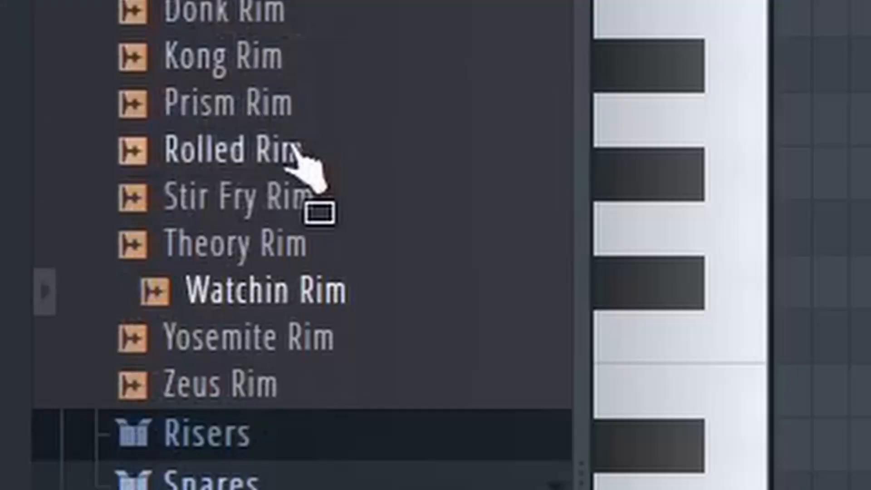
left_click(253, 101)
left_click(253, 196)
left_click(269, 243)
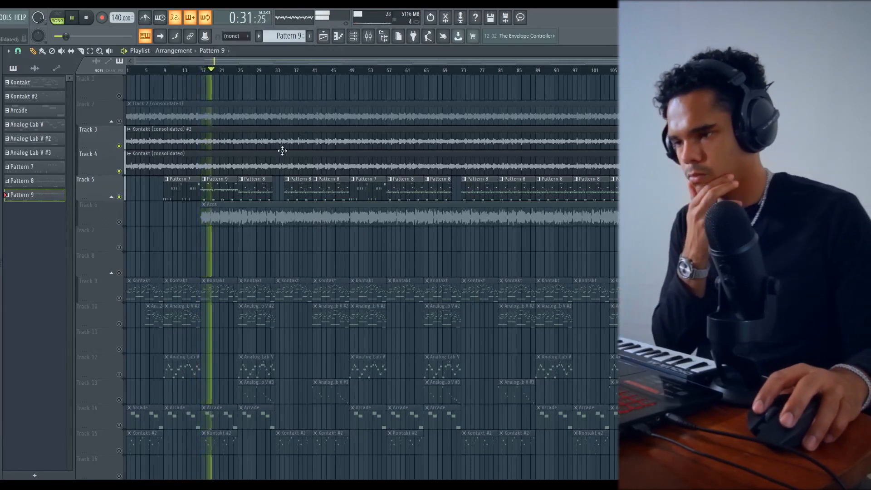
Look over Pattern 9's drum channels in the channel rack and bring up the mixer during playback.
left_click(358, 39)
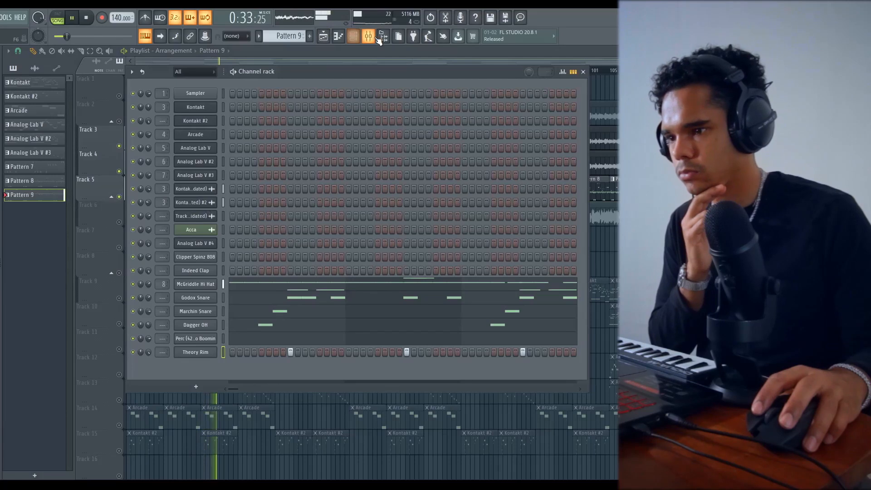
left_click(377, 39)
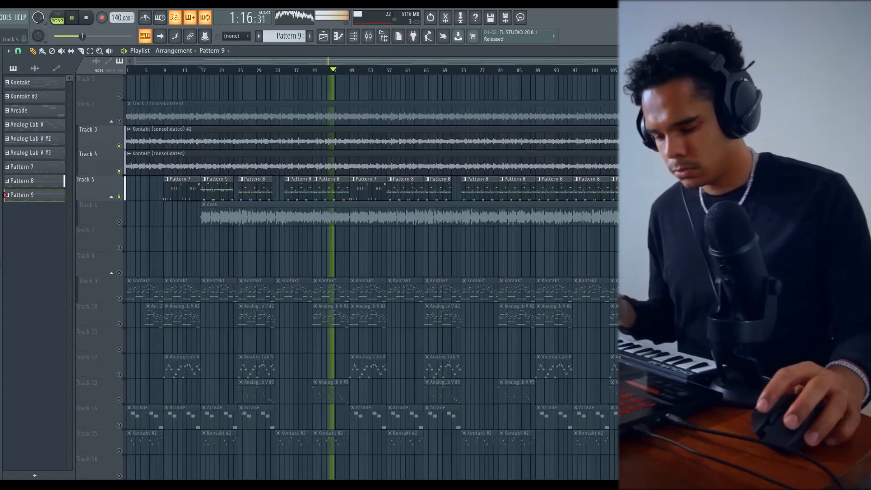